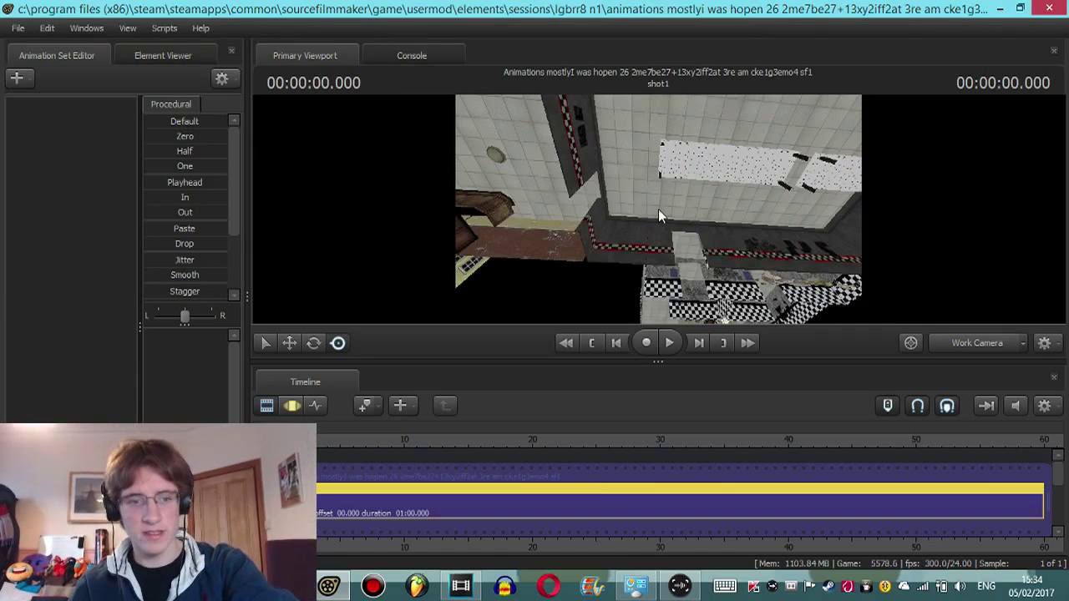
Step: Orbit the work camera so the view looks level across the pizzeria dining room
drag(657, 215, 665, 160)
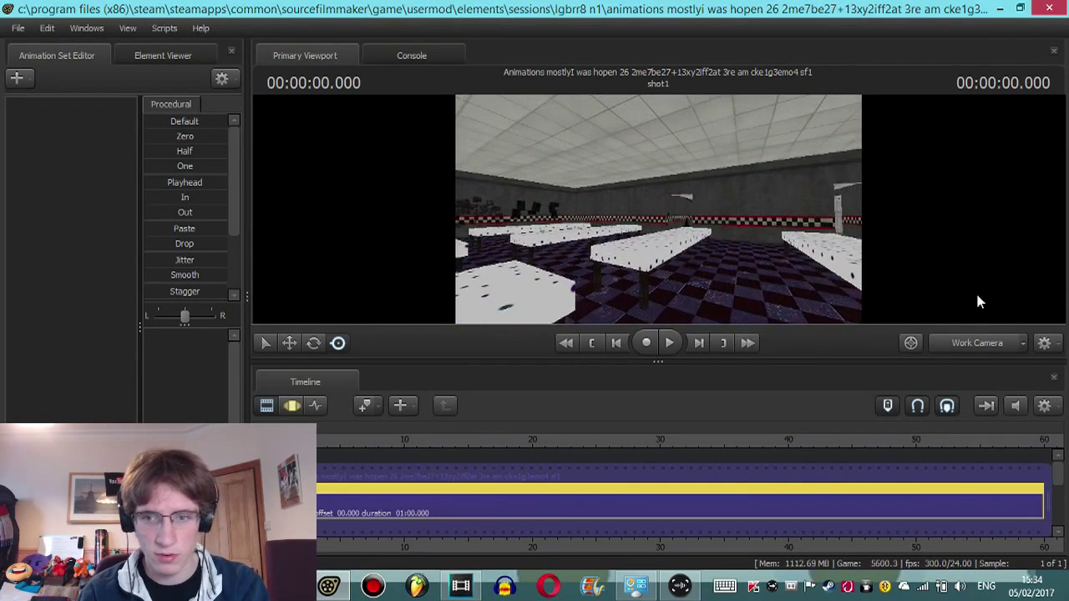
Step: Create a new scene camera and turn on scene lighting in the viewport
click(1023, 341)
mouse_move(938, 400)
click(896, 403)
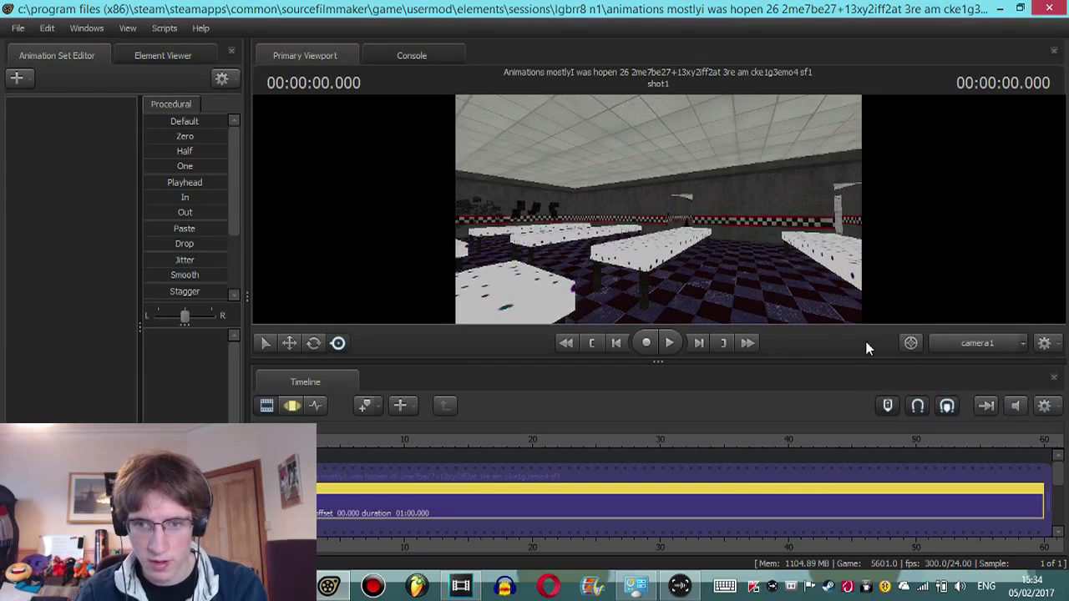
right_click(658, 209)
click(680, 252)
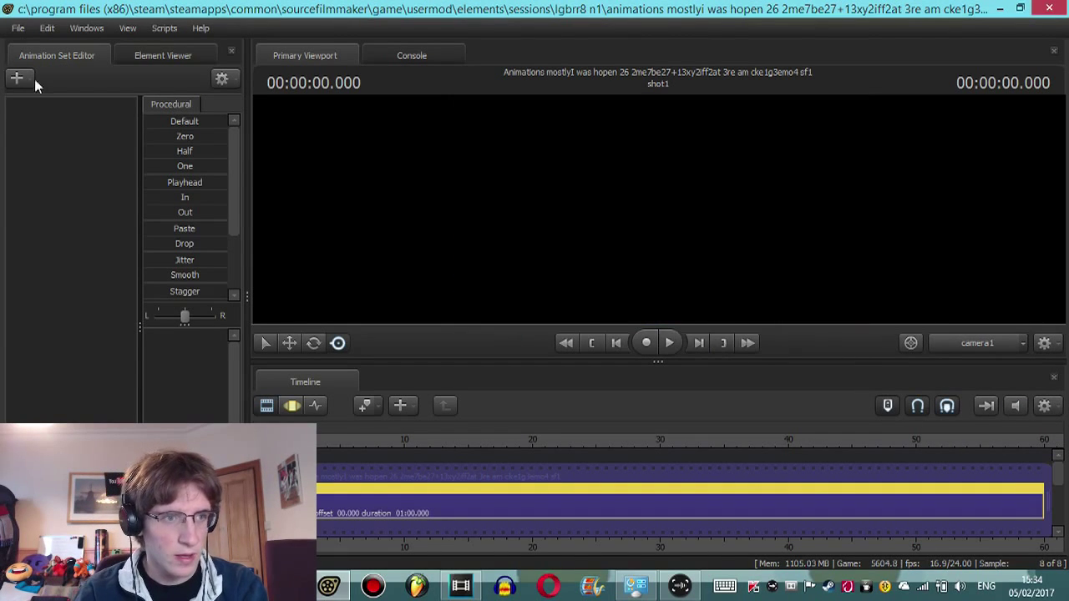
Step: Add light1 and widen its horizontal field of view, then view through camera1
click(16, 78)
click(119, 109)
click(84, 105)
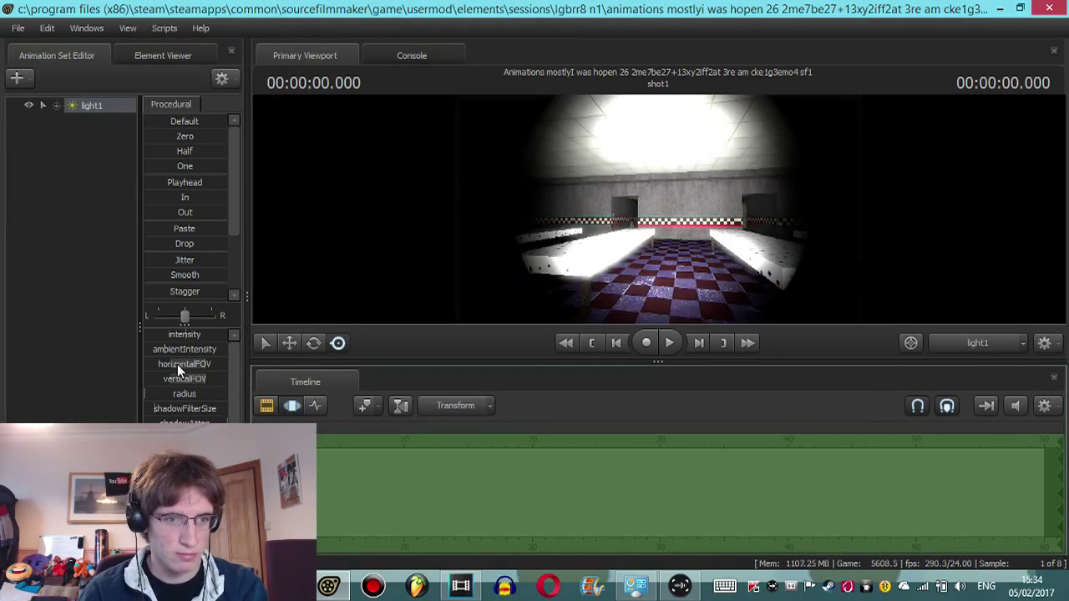
drag(175, 364, 192, 364)
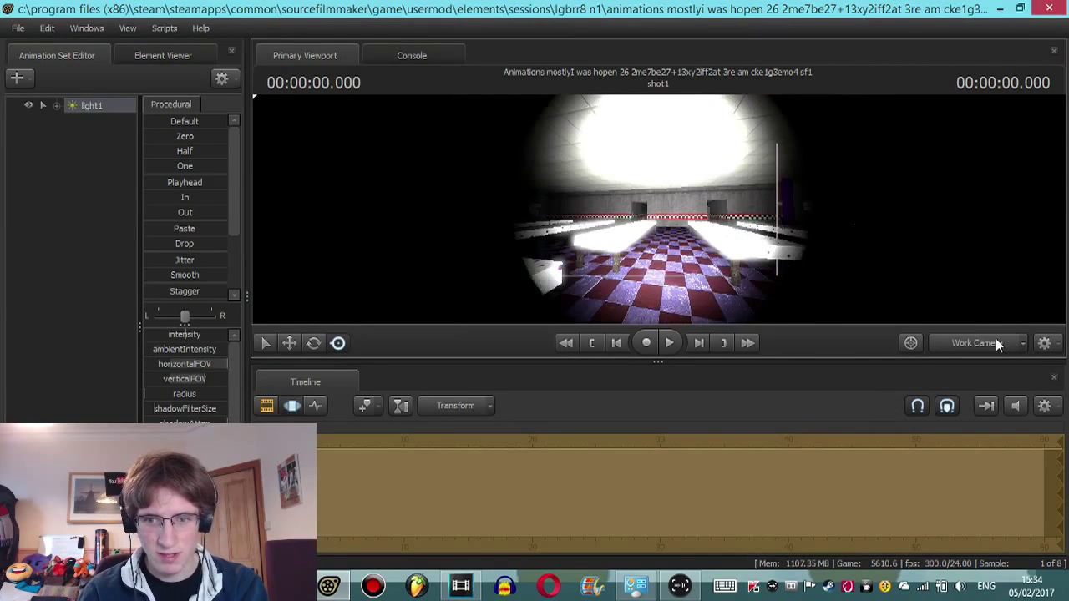
click(977, 342)
Step: Add camera1 as an animation set from the existing Dag elements
click(17, 78)
click(130, 157)
click(451, 52)
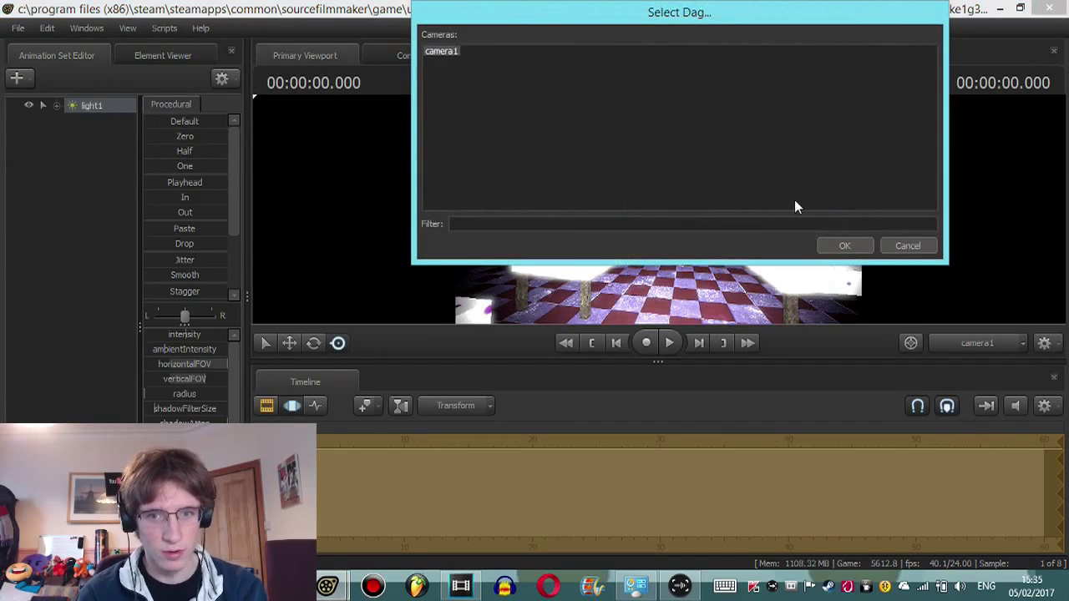
click(841, 246)
click(94, 122)
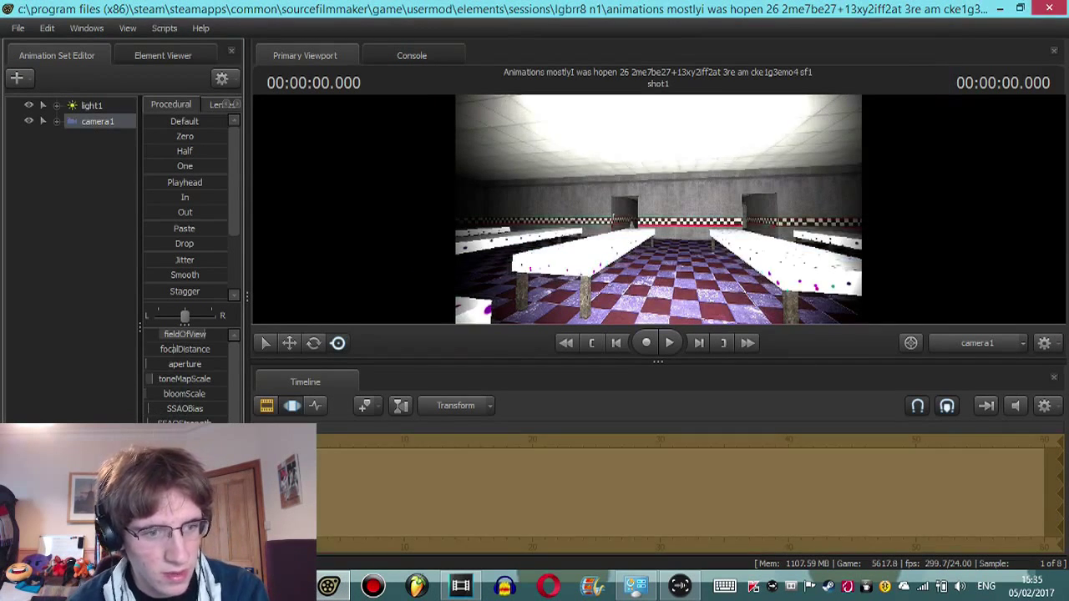
Step: Re-aim light1 to shine down along the tables, returning to camera1's view
click(79, 106)
drag(501, 154, 784, 254)
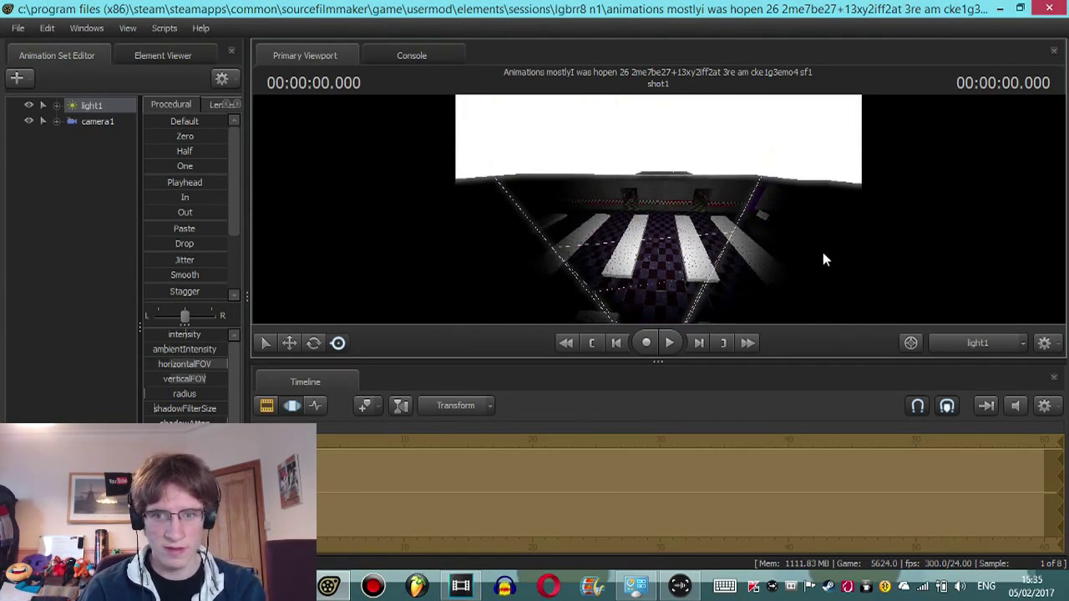
click(977, 343)
click(988, 349)
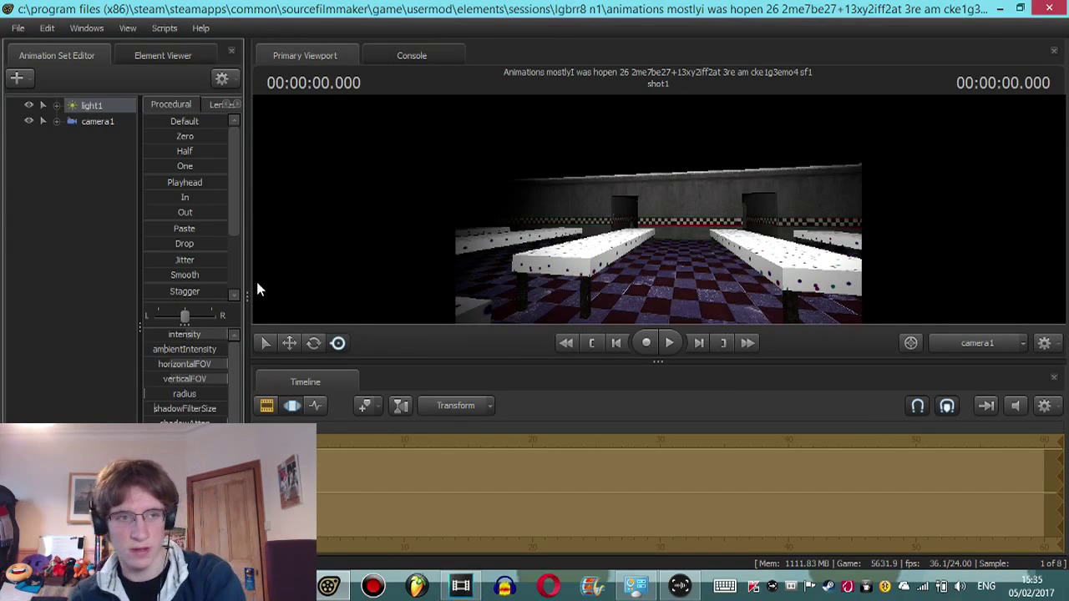
Step: Add light2 and aim it at the back wall, then view through camera1
right_click(103, 108)
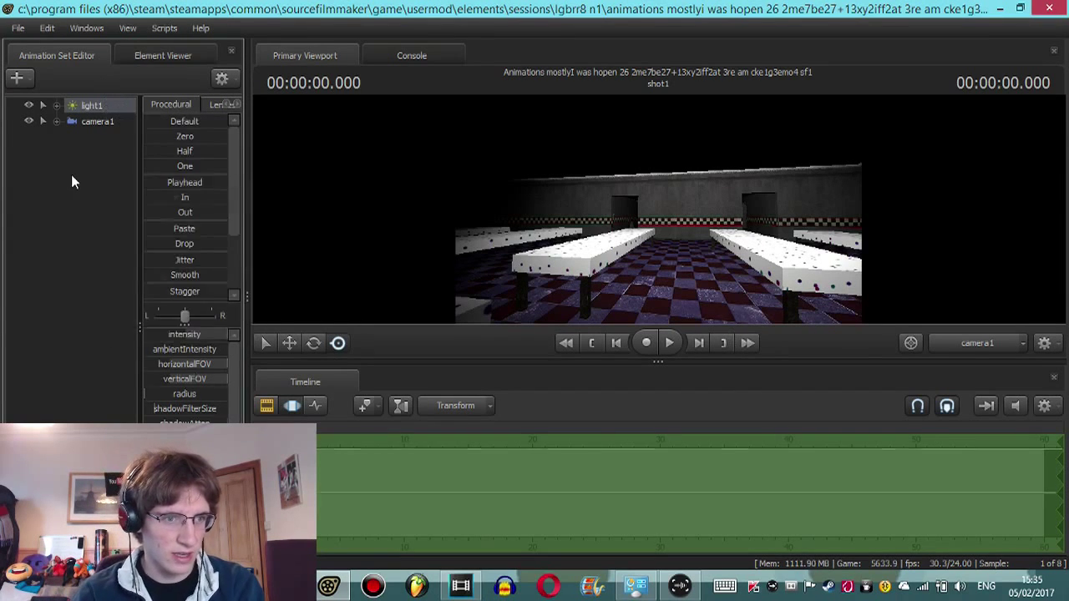
right_click(71, 181)
click(126, 197)
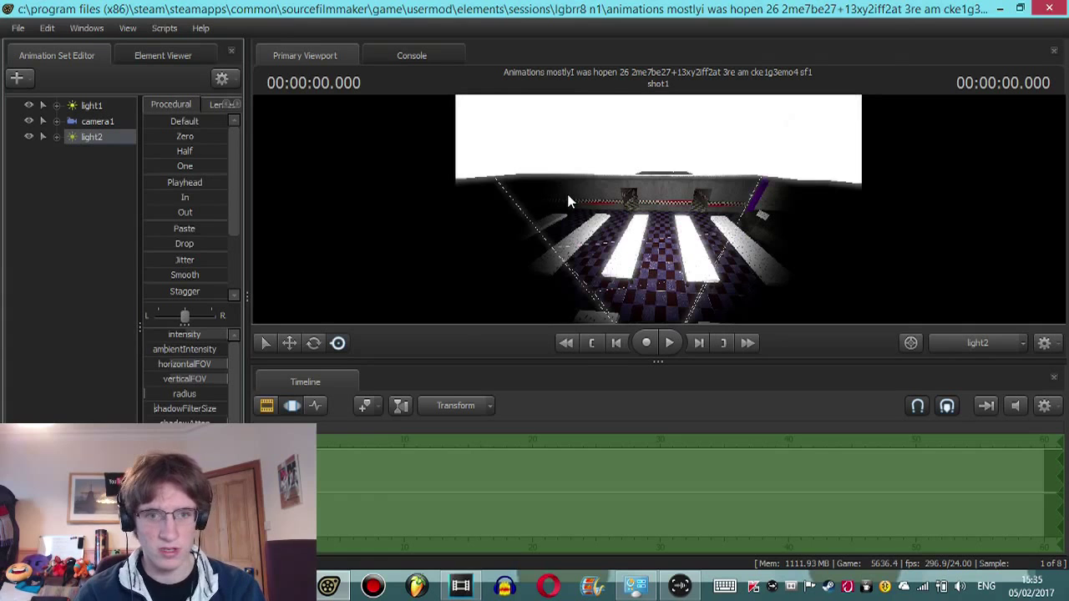
drag(568, 200, 822, 284)
click(962, 341)
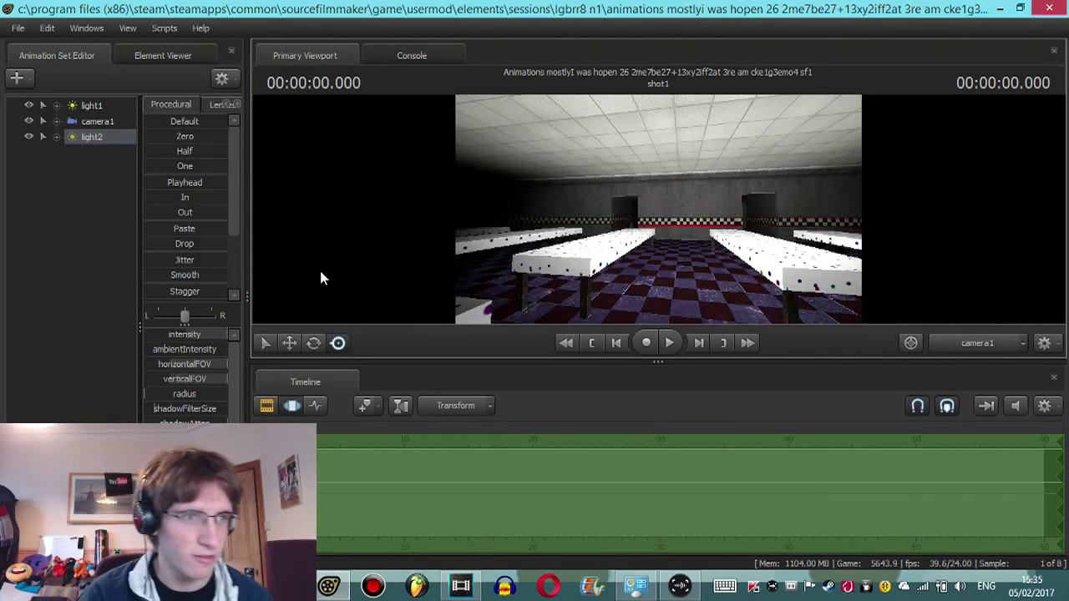
Step: Deselect light2, switch to the Clip Editor and scroll down to the Dialog, Music and Effects tracks
click(371, 165)
click(16, 80)
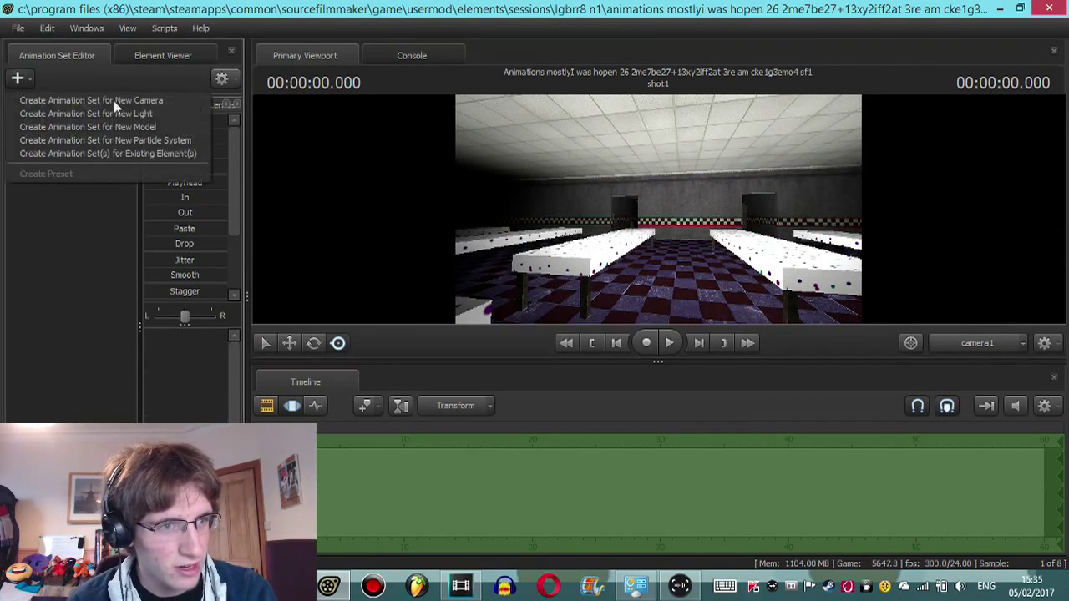
click(8, 84)
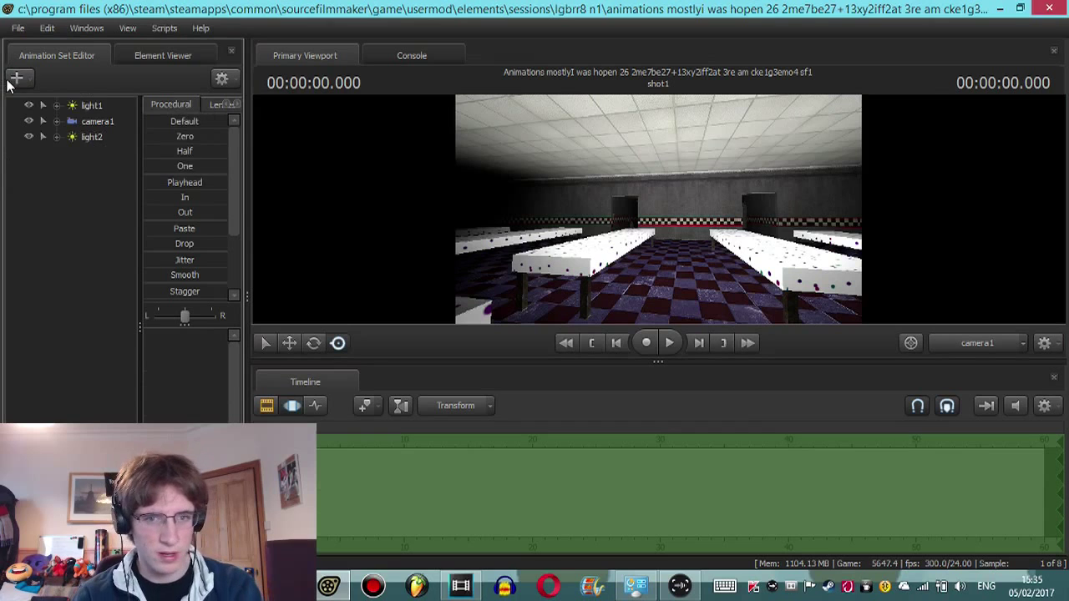
click(267, 406)
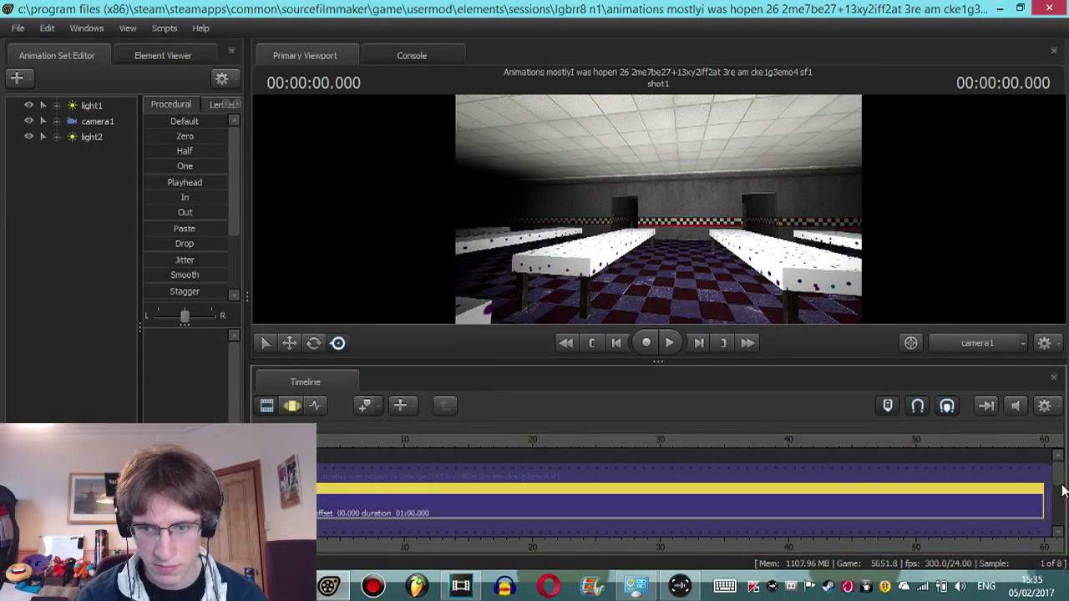
drag(1063, 483, 1057, 515)
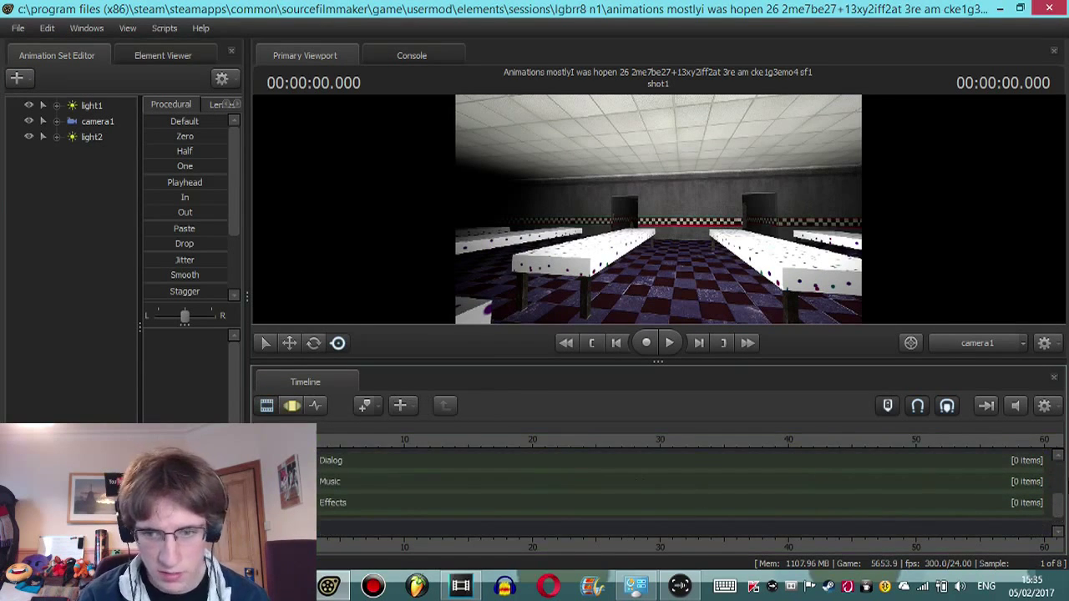
scroll(699, 473, up, 3)
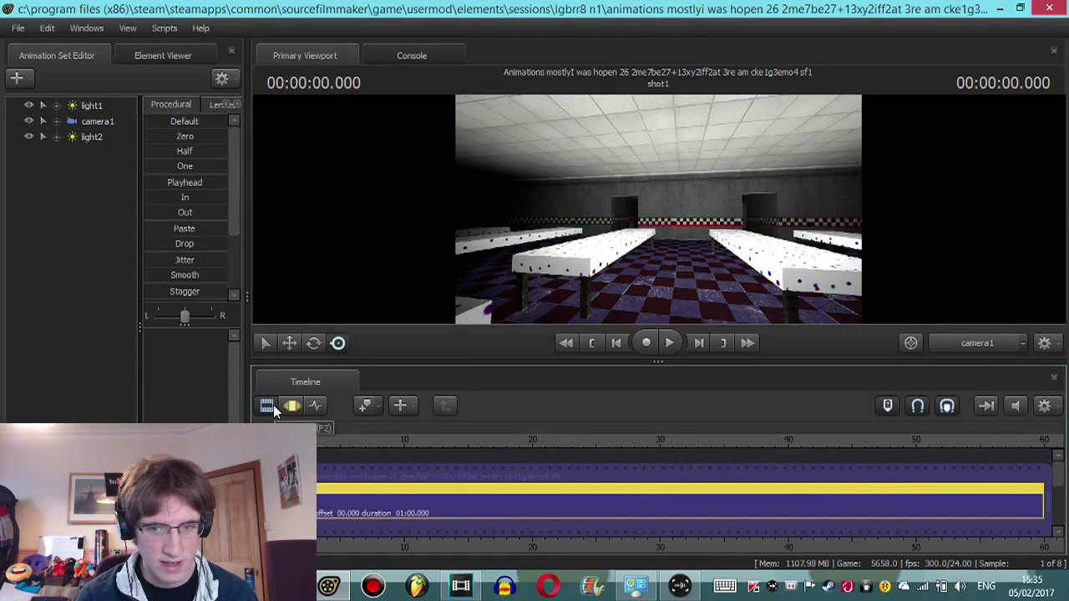
drag(1061, 474, 1060, 502)
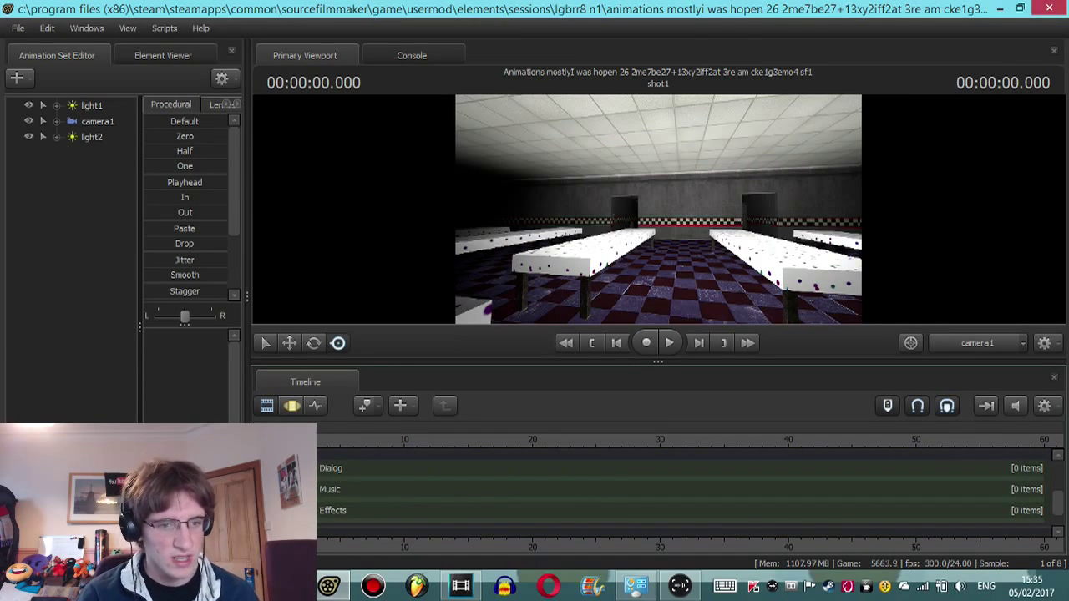
right_click(329, 495)
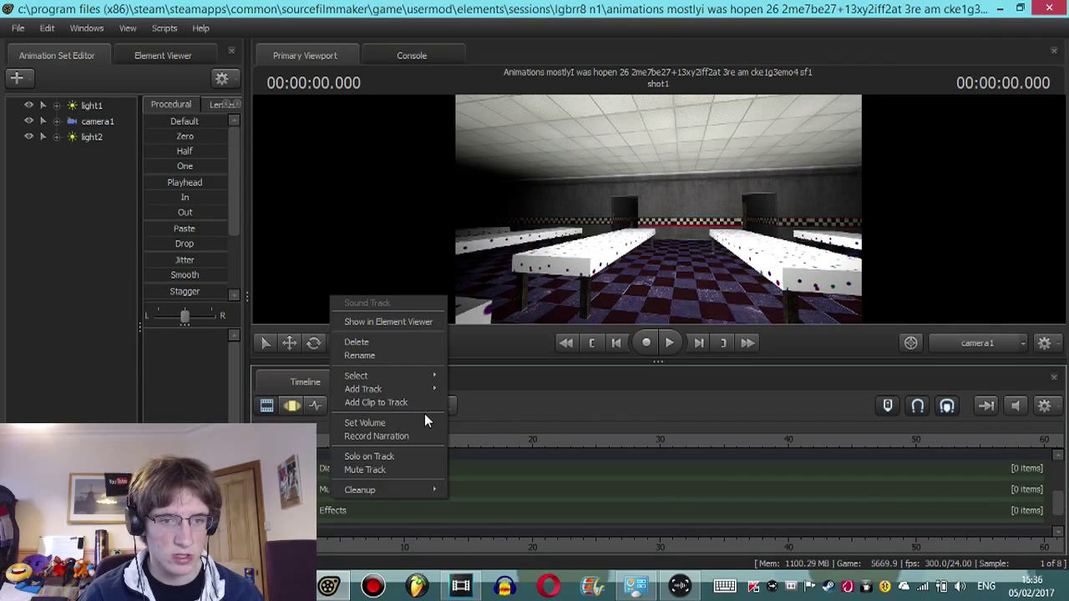
click(369, 407)
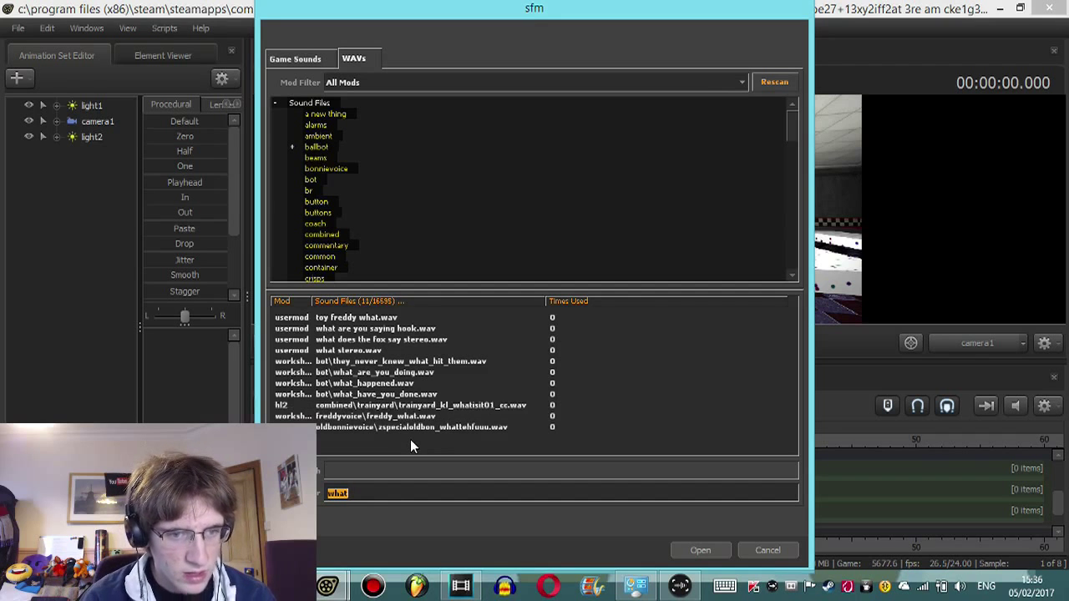
click(757, 544)
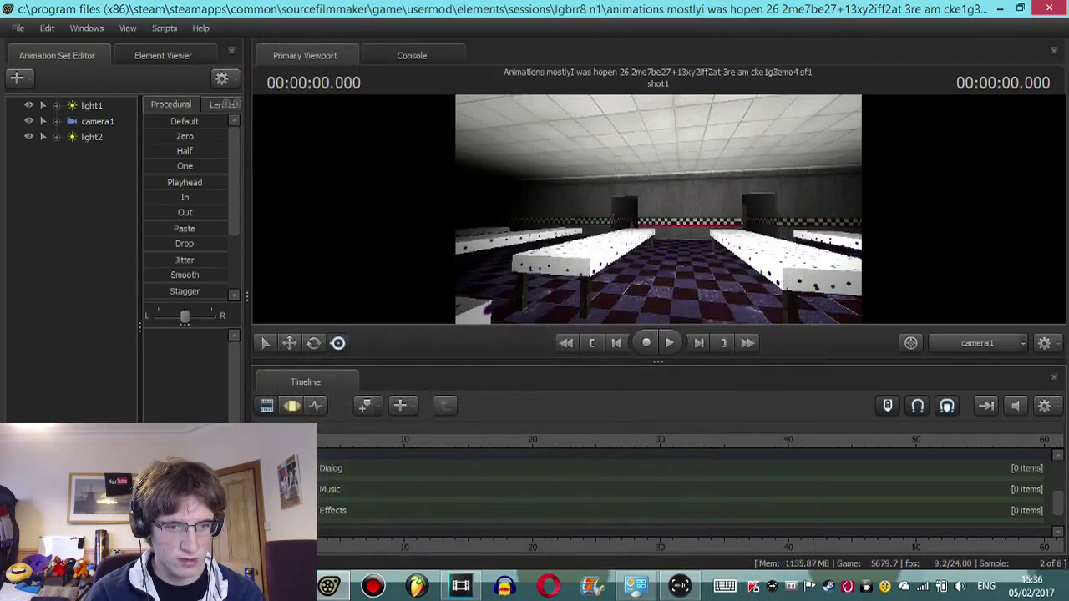
Step: In File Explorer, browse the Music and personal music folders and check the Party WAV's details
key(alt+Tab)
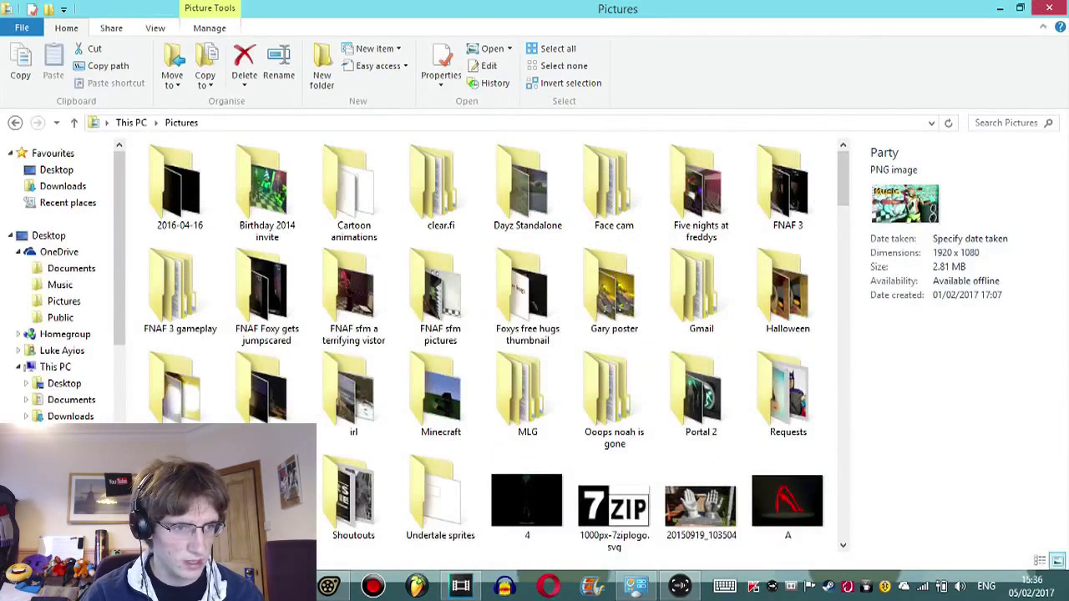
click(60, 284)
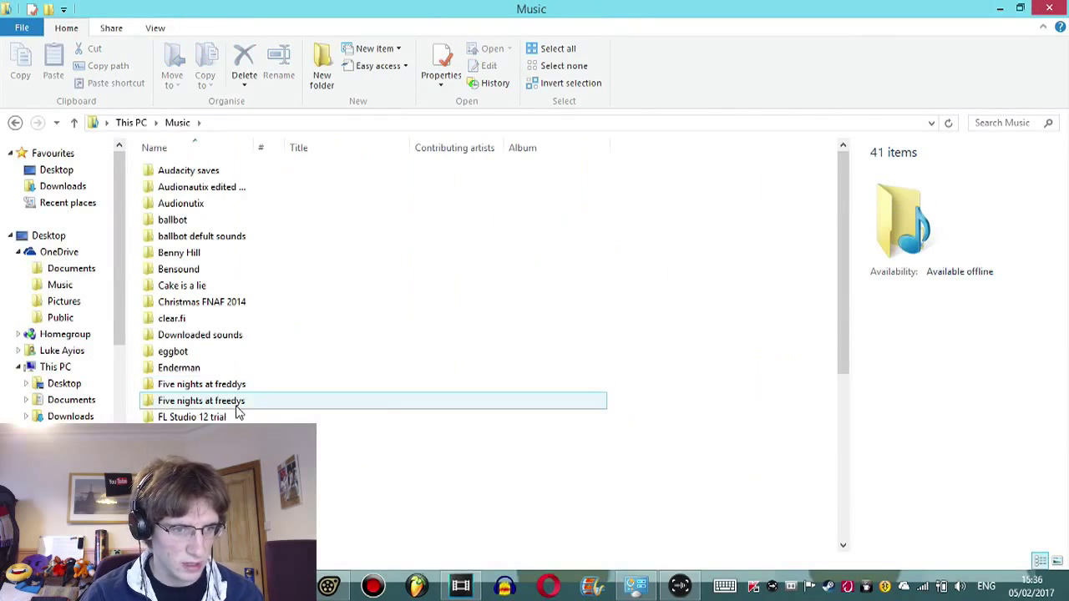
click(242, 547)
double_click(242, 547)
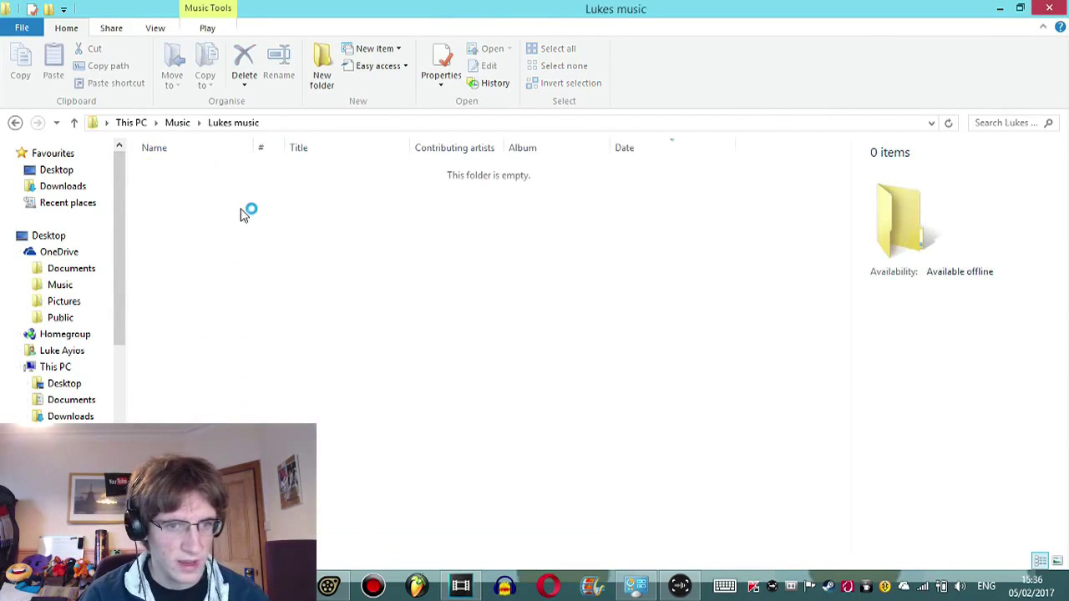
drag(839, 203, 834, 322)
click(242, 253)
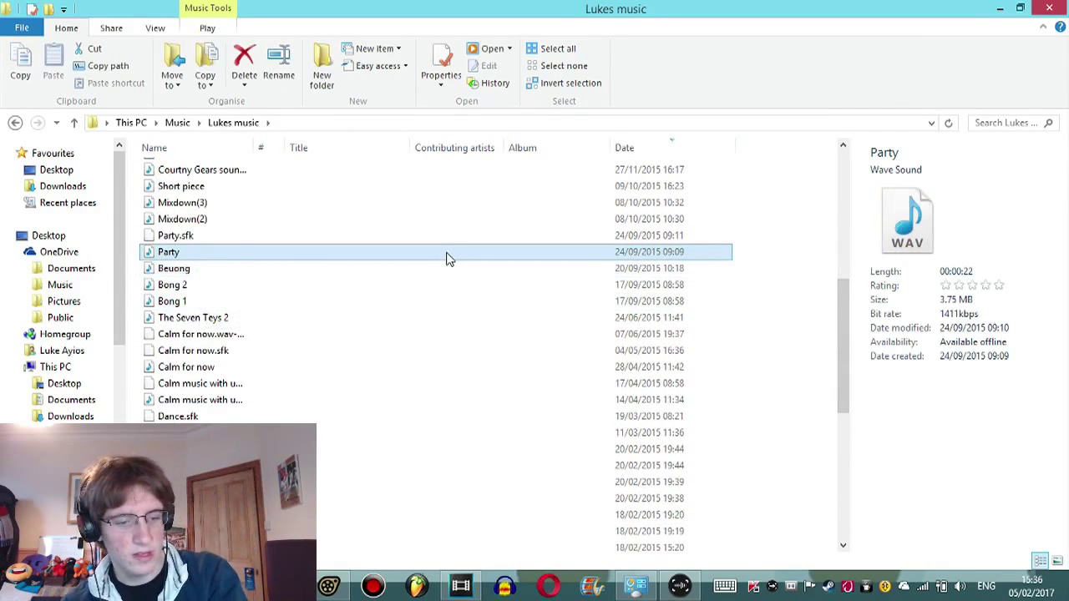
scroll(377, 294, up, 8)
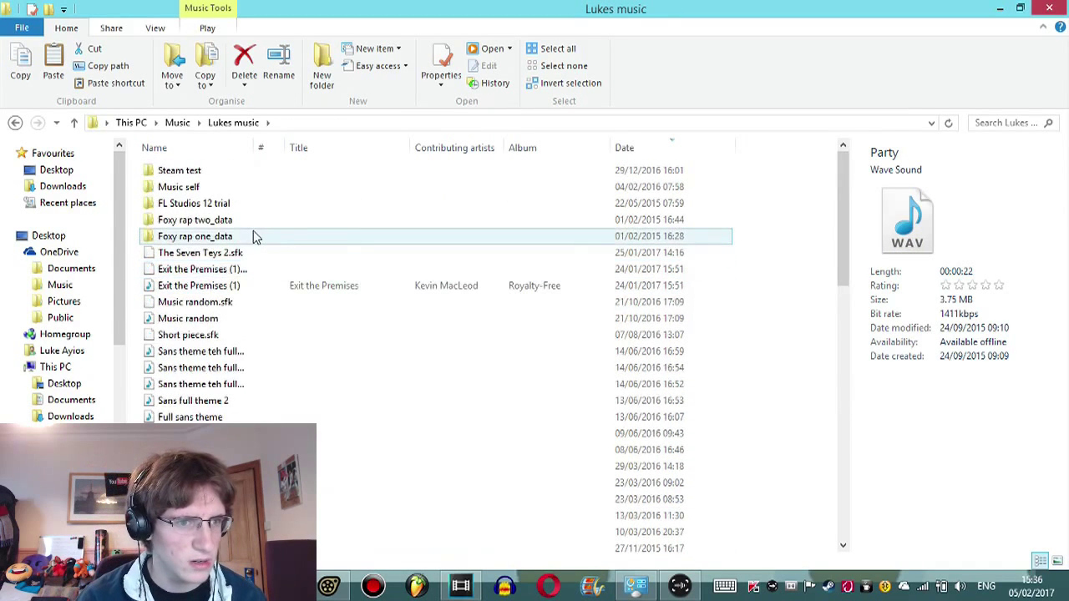
Step: Open the FL Studios 12 trial folder, select the WAV named 1, and show the desktop
double_click(180, 204)
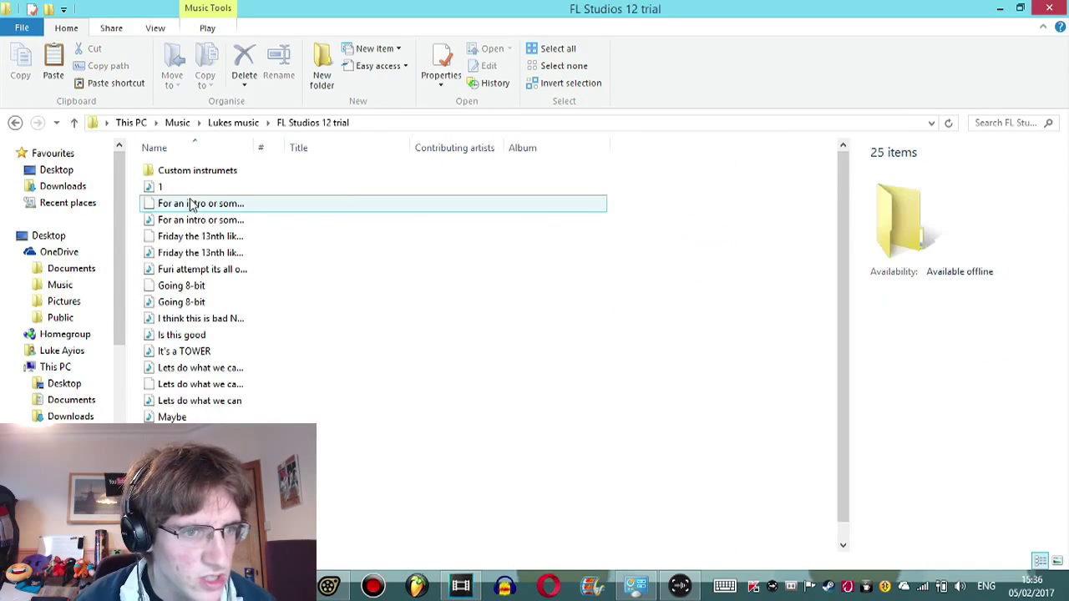
click(174, 188)
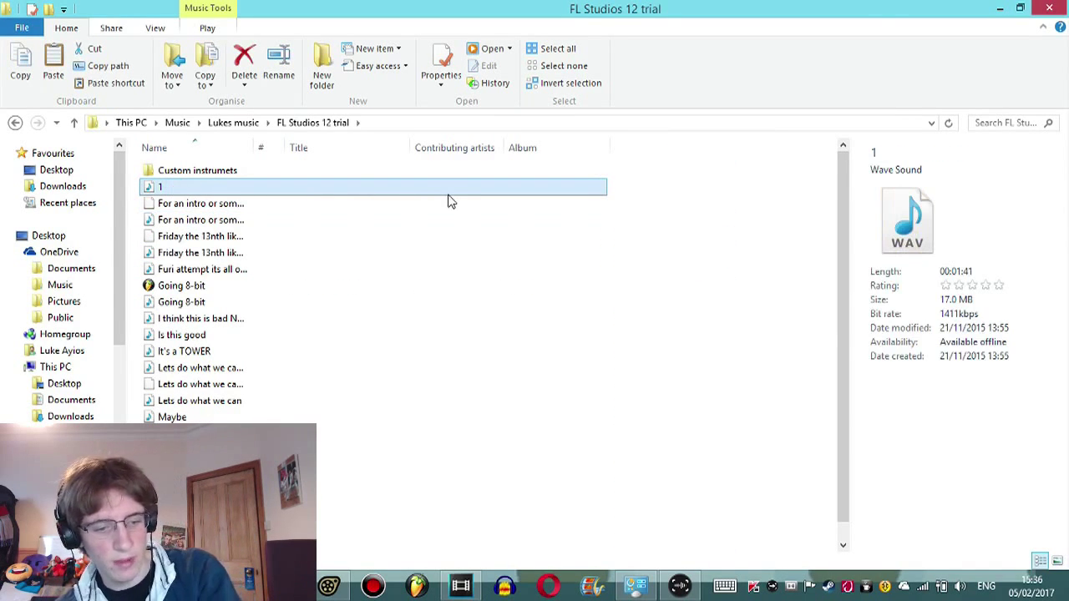
key(super+d)
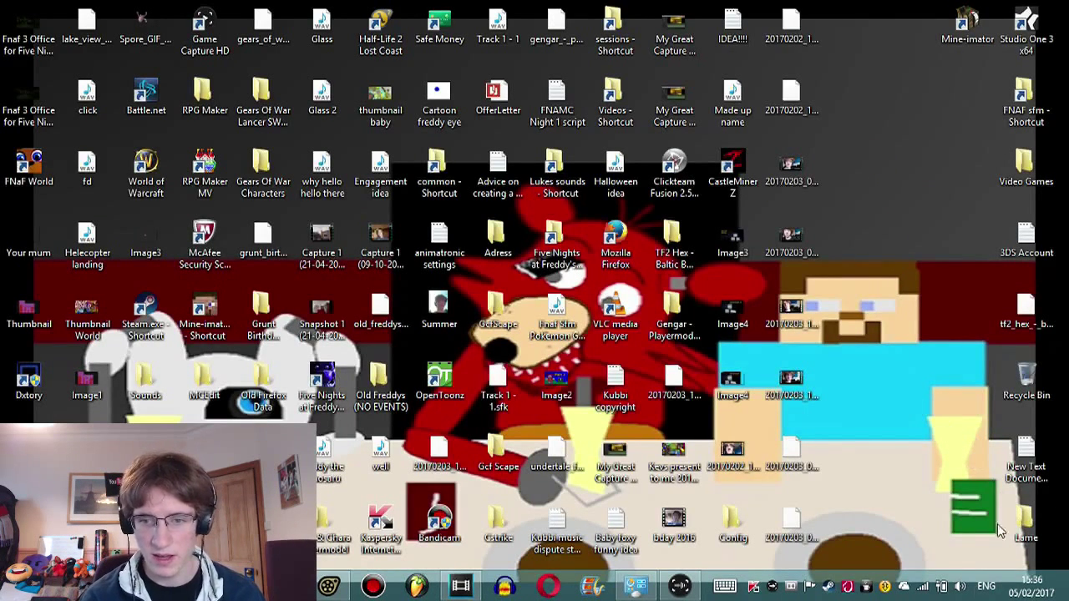
drag(1006, 552, 912, 200)
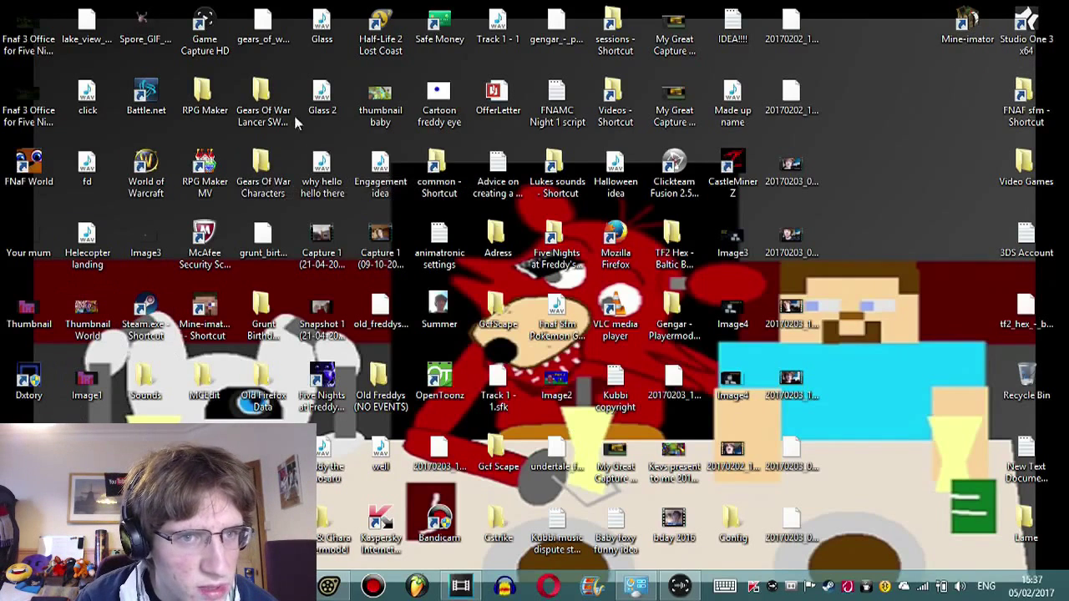
click(615, 30)
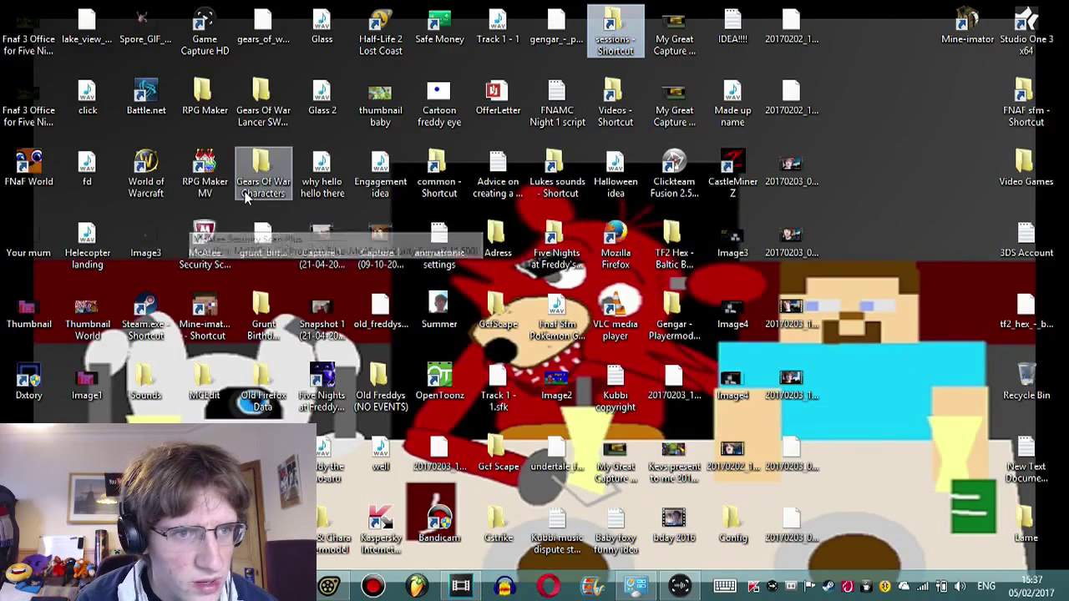
Step: Navigate from the sessions shortcut to SourceFilmmaker > game > usermod > sound
double_click(633, 48)
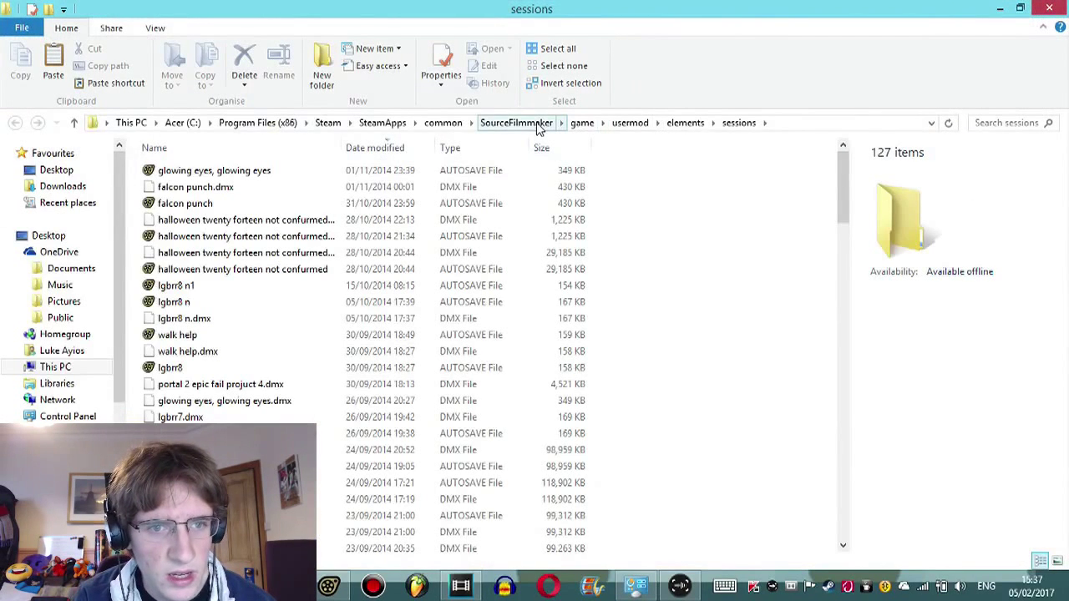
click(539, 125)
double_click(167, 189)
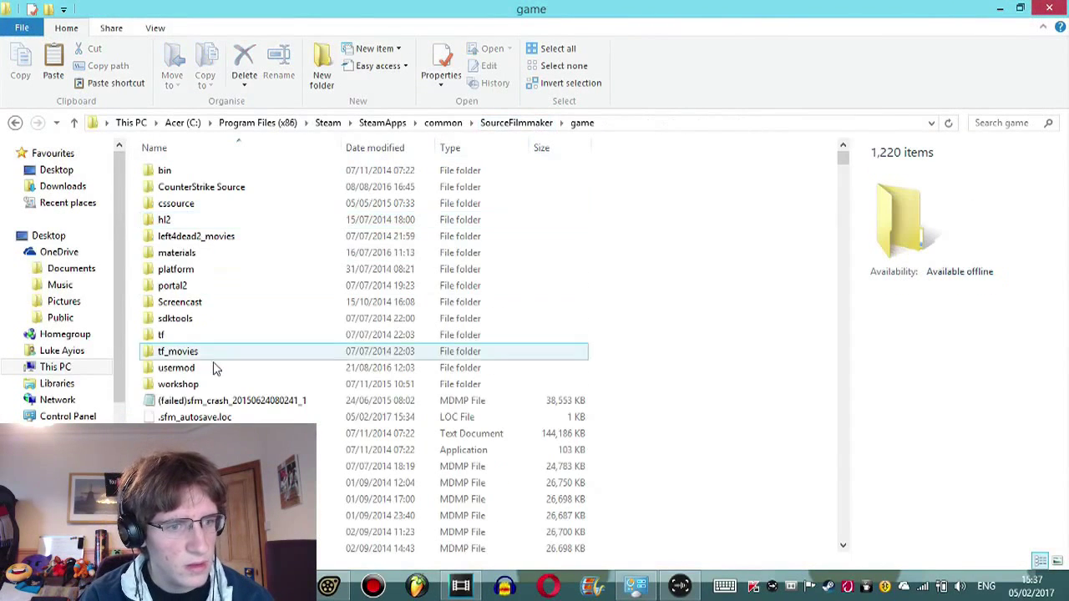
double_click(177, 367)
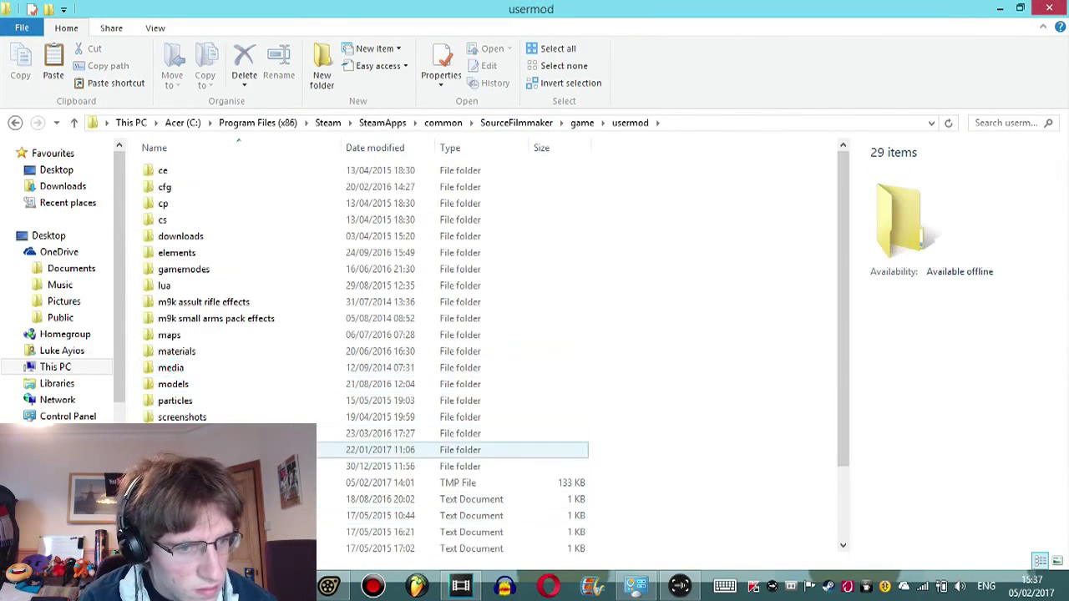
double_click(250, 450)
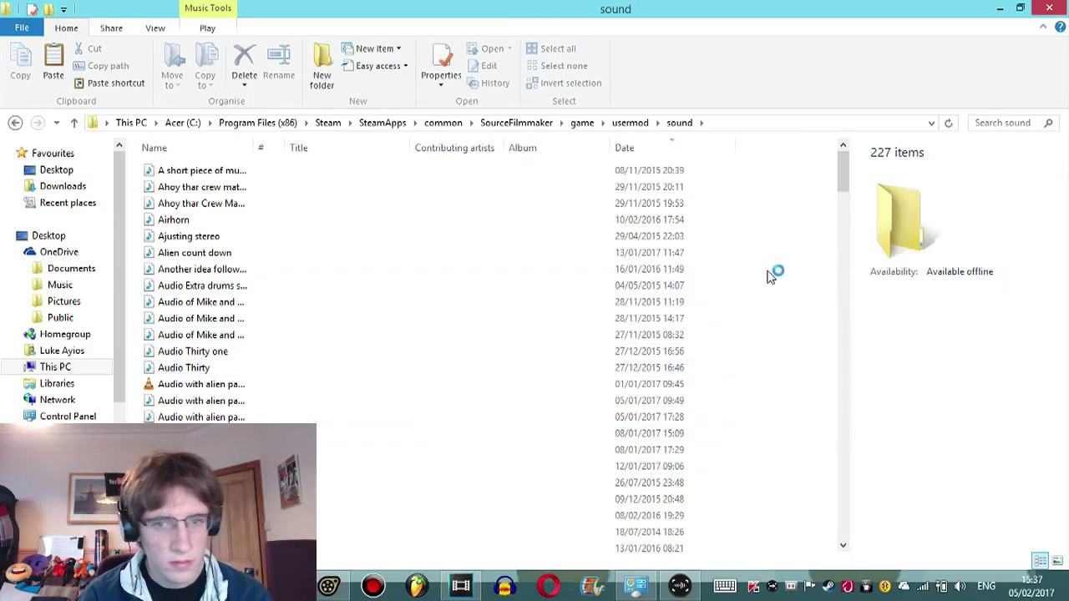
Step: Paste the copied 1 WAV into the sound folder and briefly bring up Source Filmmaker
right_click(820, 275)
click(692, 379)
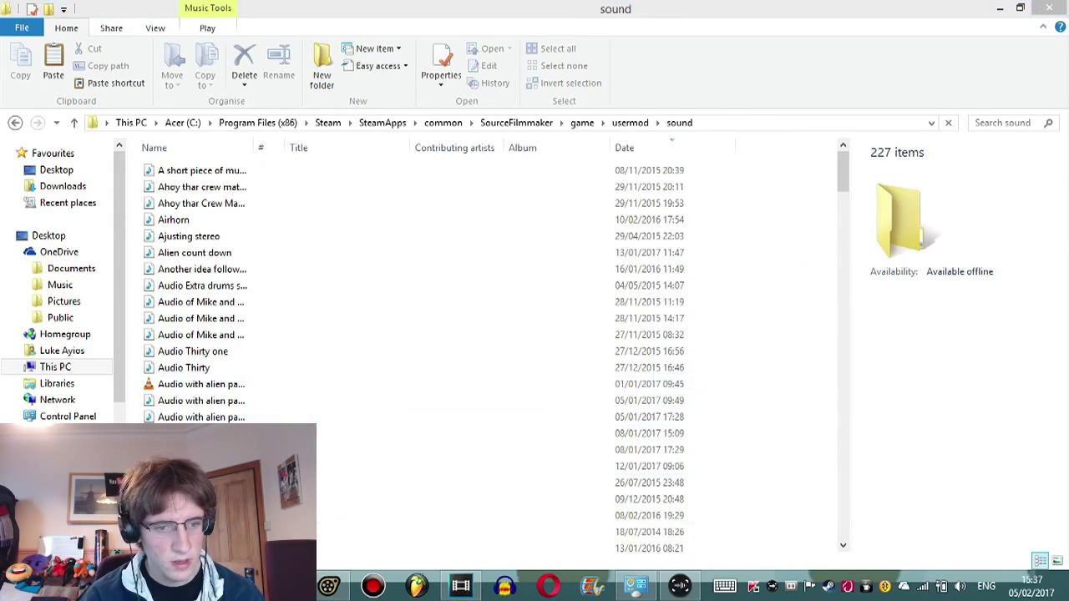
click(328, 589)
click(329, 589)
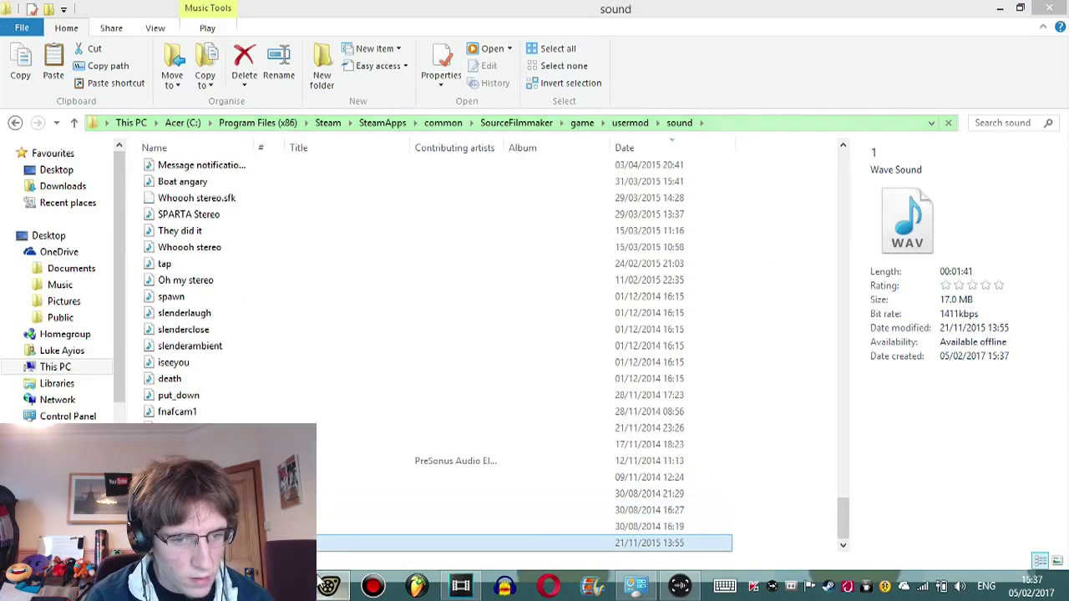
Step: Open the Add Clip WAV picker, rescan its list, filter for 'party', then return to Explorer
click(328, 589)
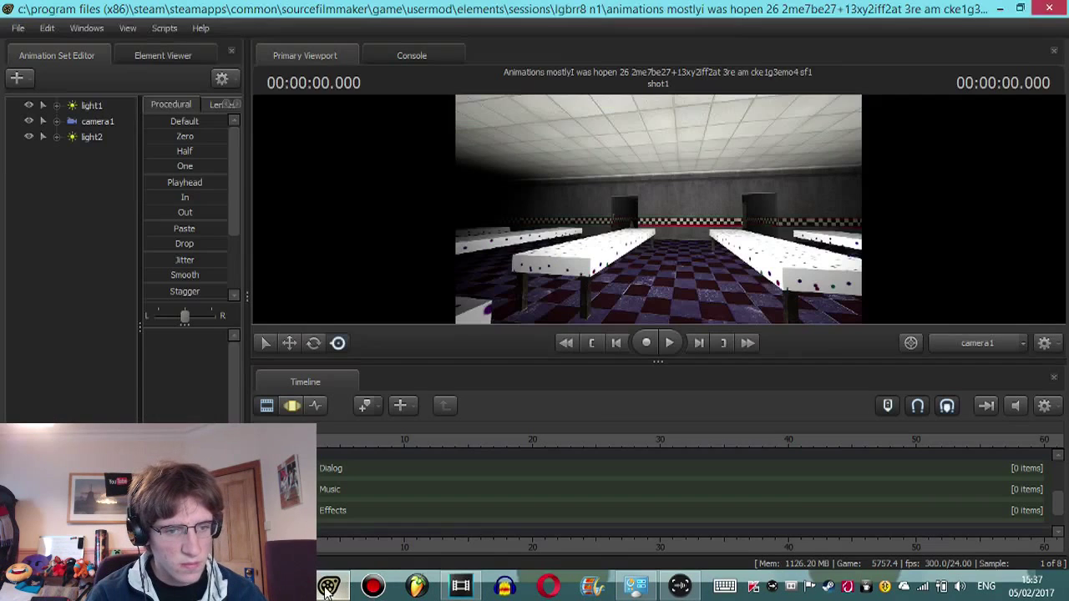
right_click(325, 506)
click(350, 407)
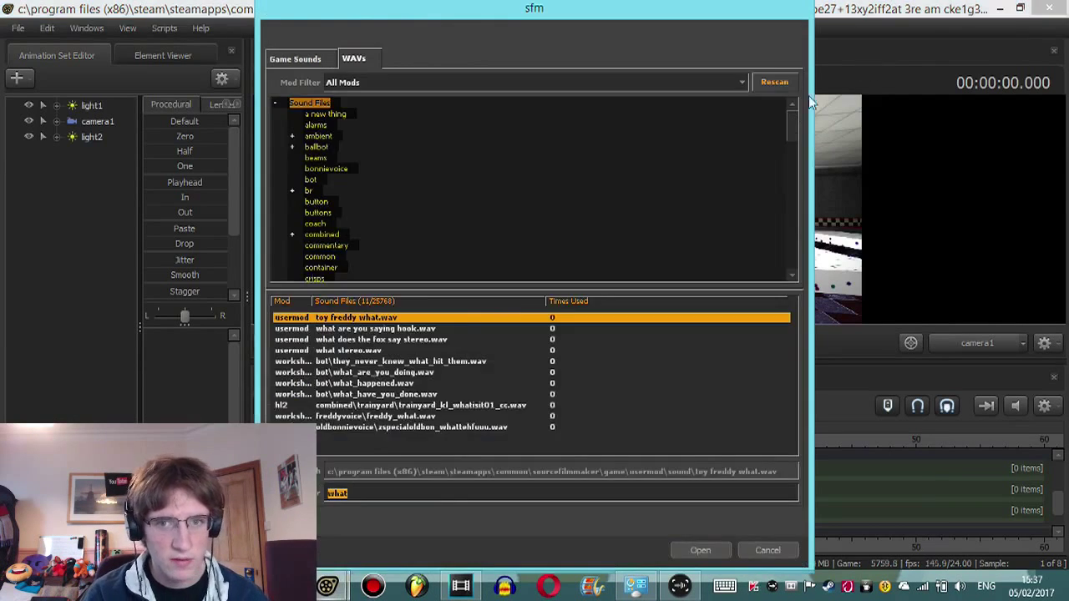
click(784, 83)
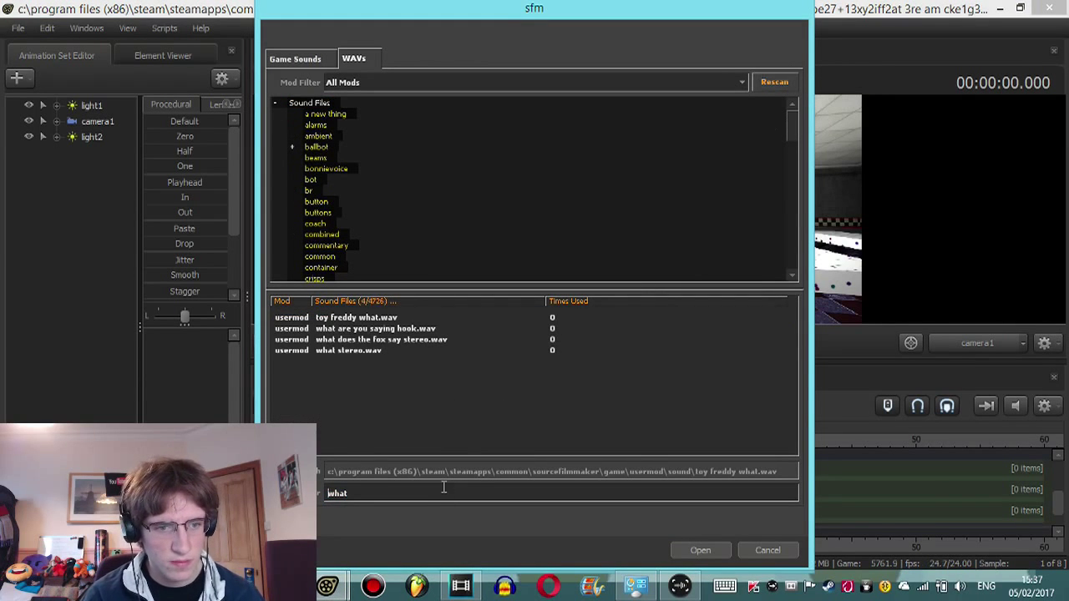
key(ctrl+a)
text(par)
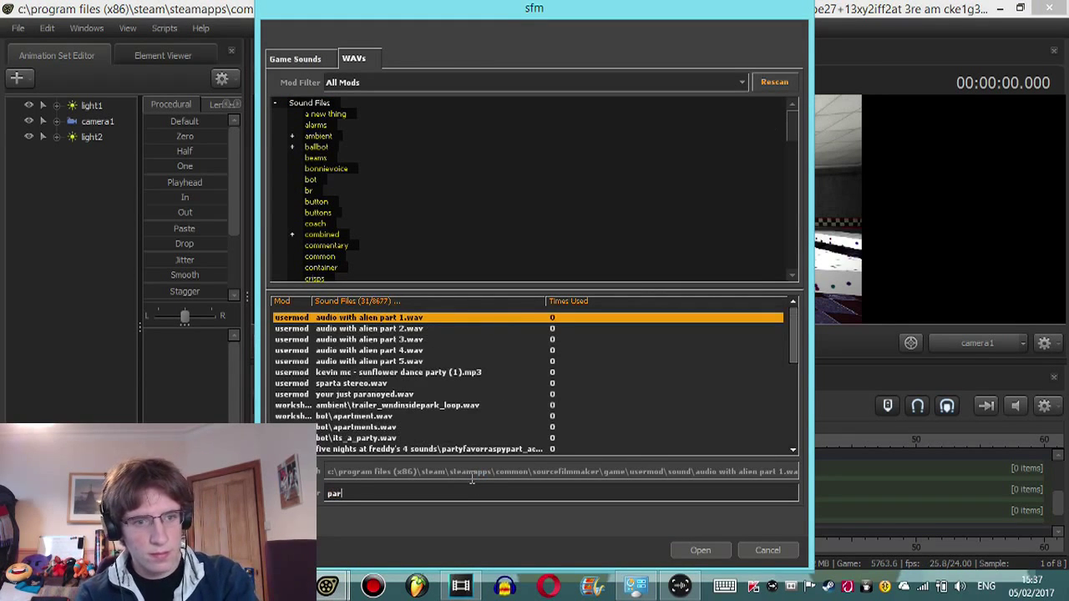
text(ty)
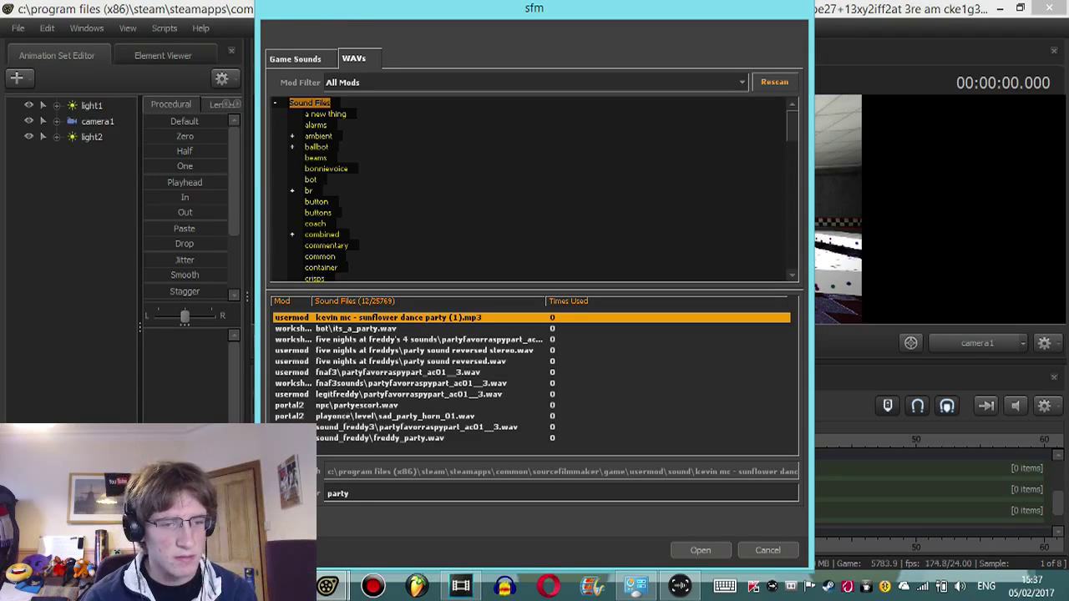
click(360, 501)
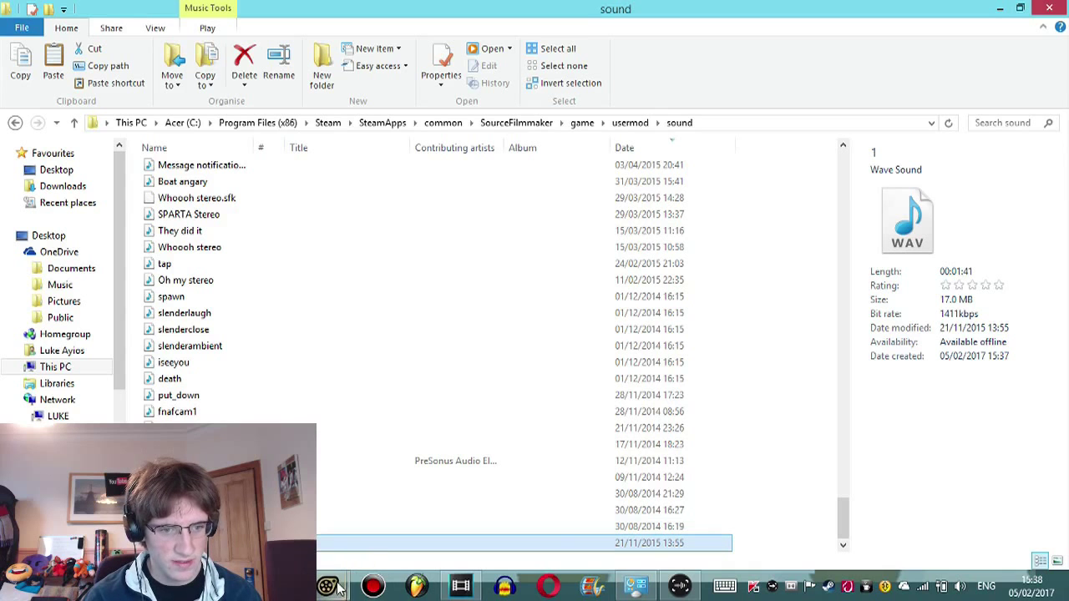
Step: Filter the sound picker for '1' and load 1.wav onto the Music track
mouse_move(329, 586)
click(417, 531)
click(385, 496)
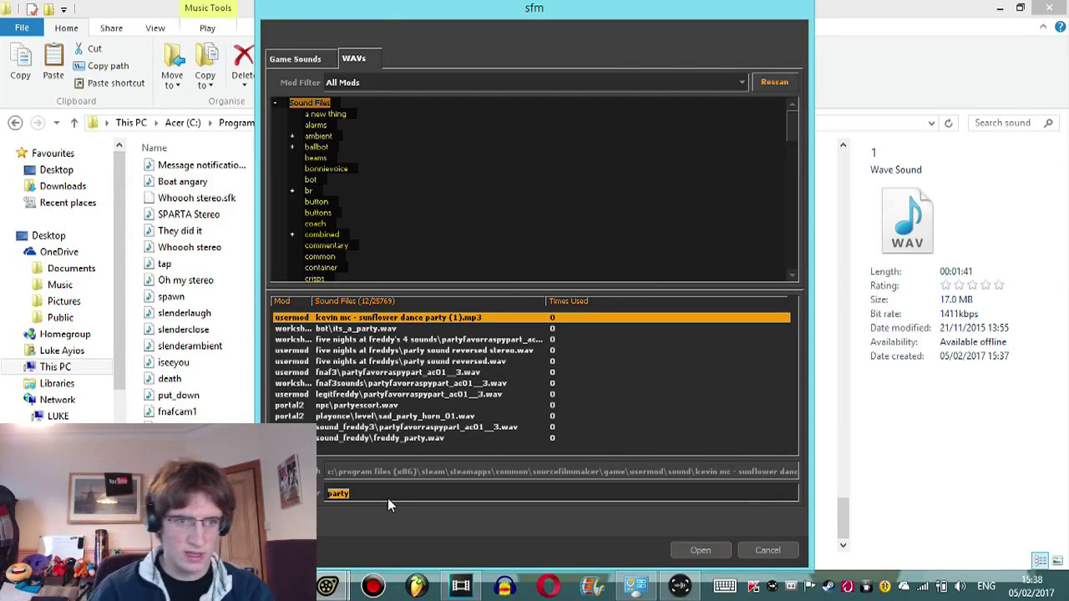
text(1)
click(331, 320)
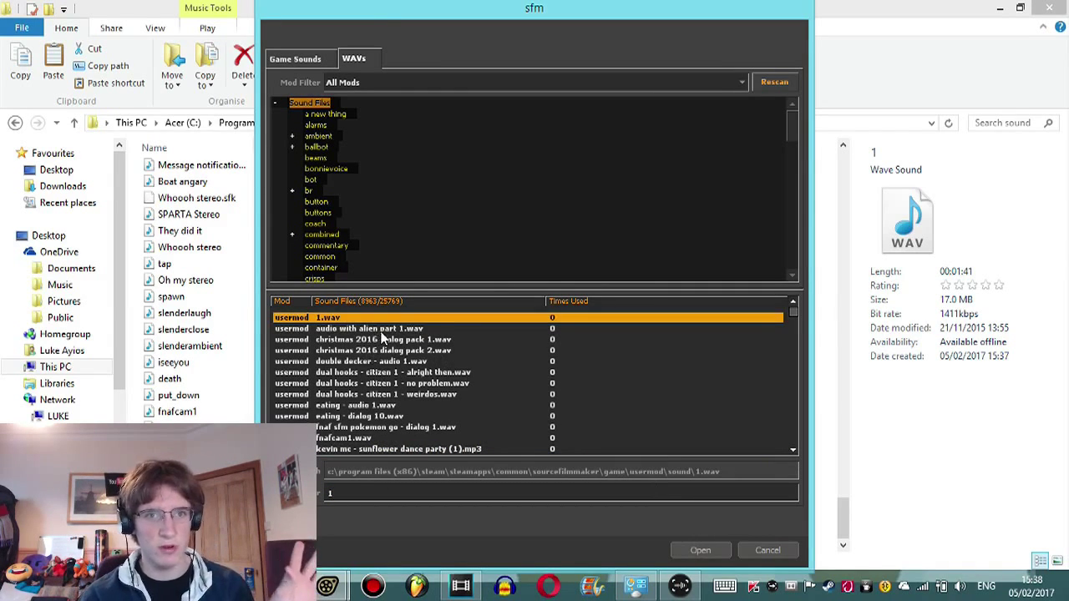
click(699, 552)
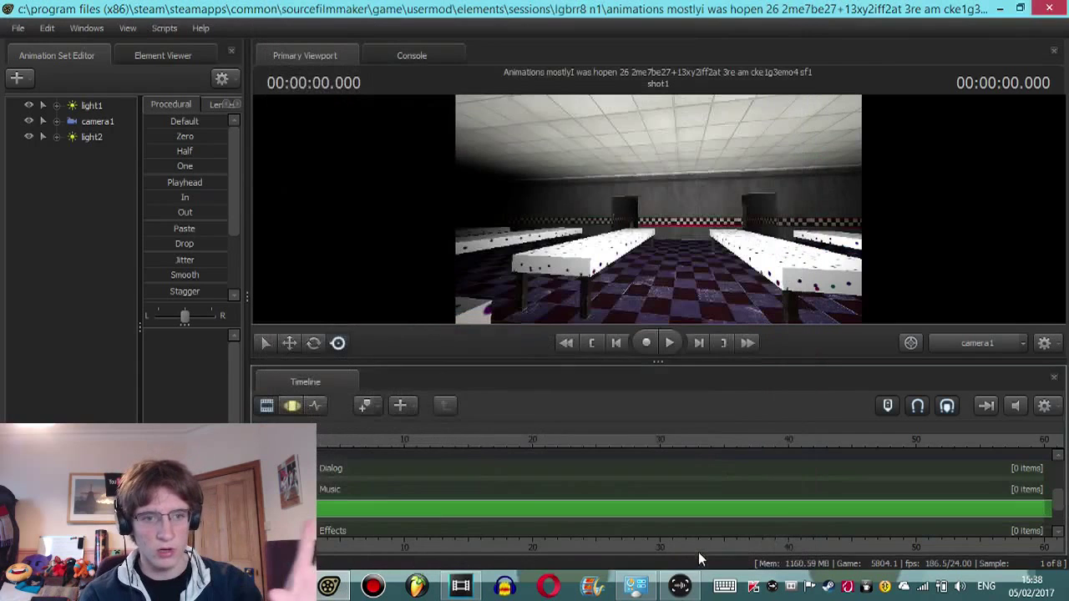
Step: Select the new music clip, play the shot to hear it, then stop
click(353, 511)
key(space)
scroll(365, 511, down, 2)
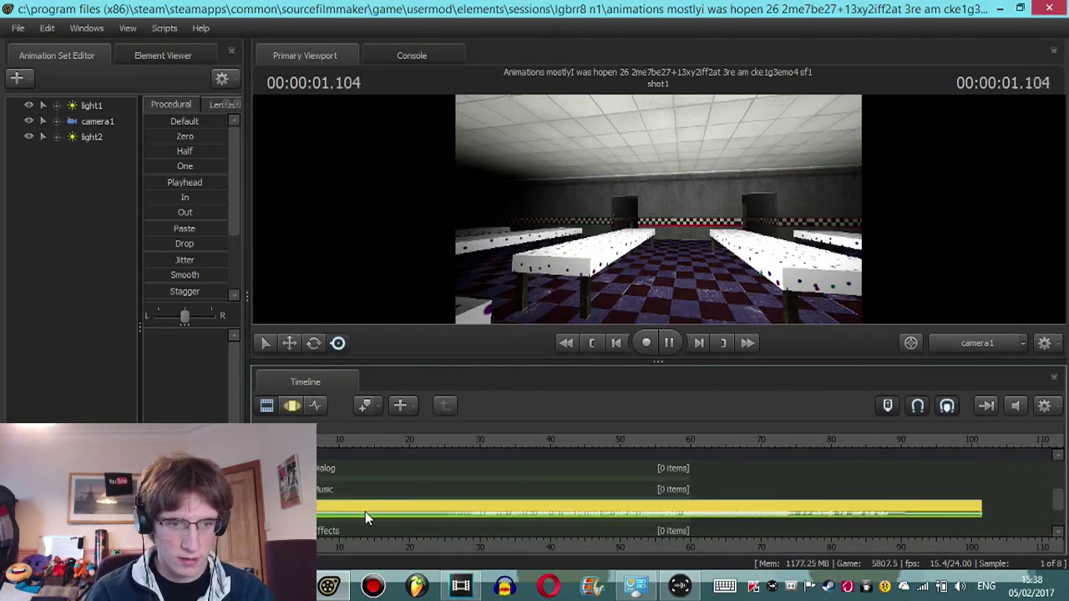
scroll(365, 511, down, 1)
scroll(381, 512, up, 3)
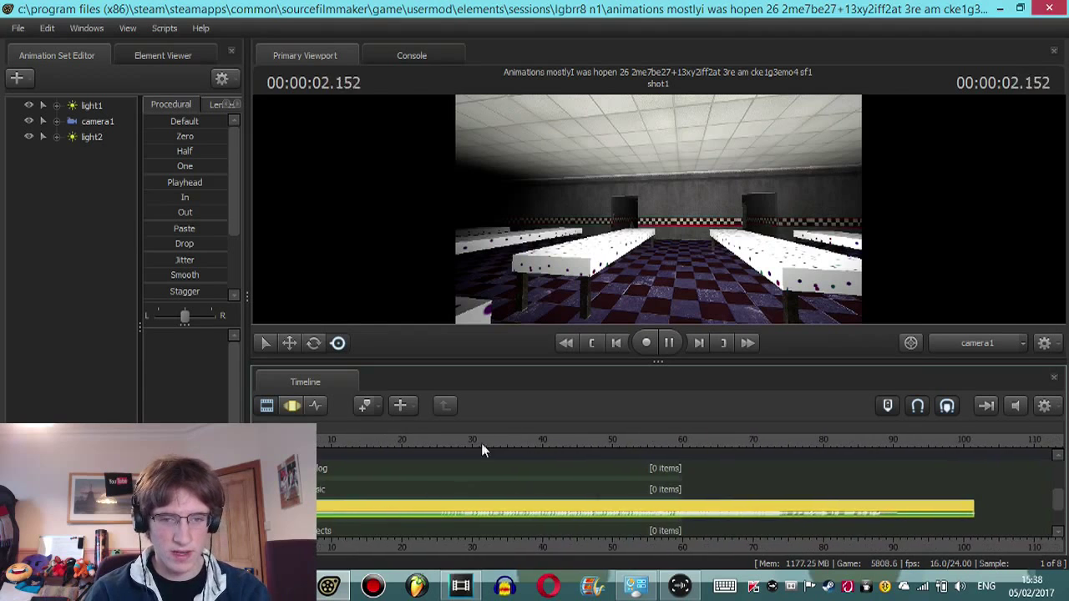
click(592, 343)
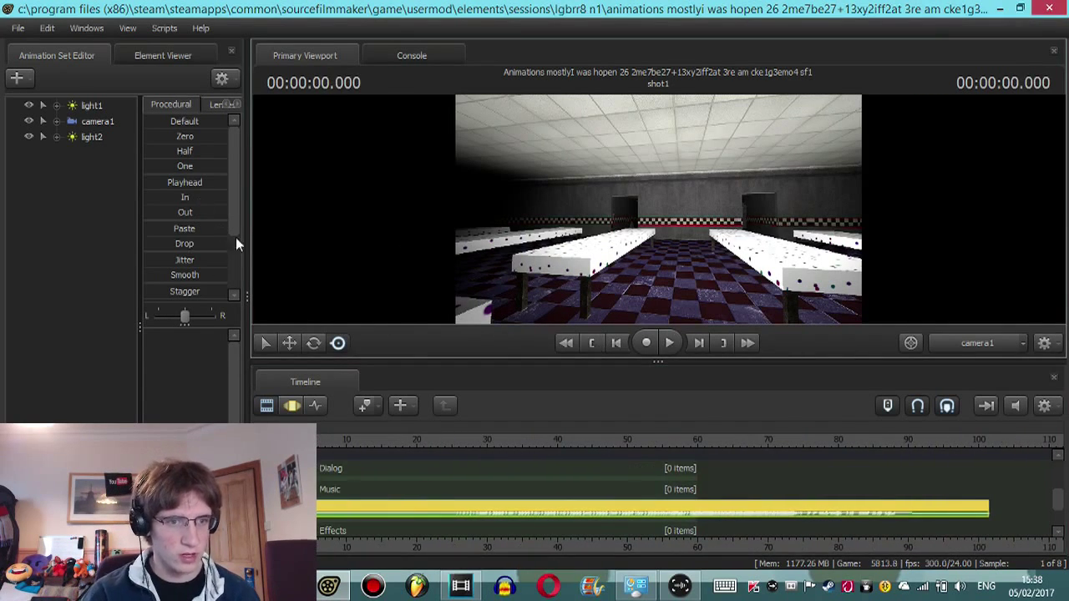
Step: Browse the new-model picker filtered by 'fnaf', preview monitor01, and cancel without adding
click(17, 76)
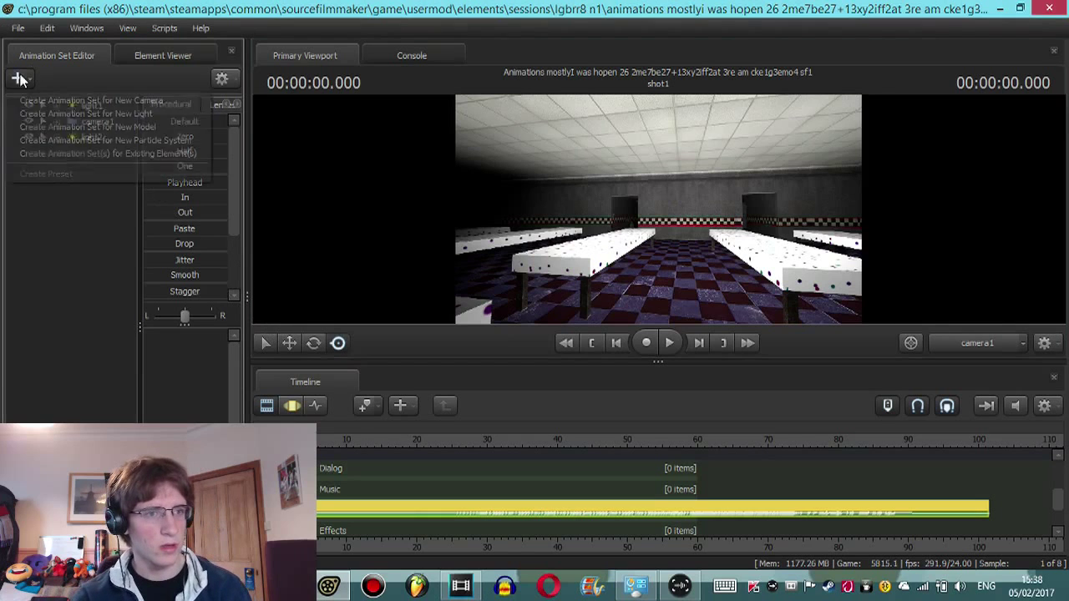
click(138, 126)
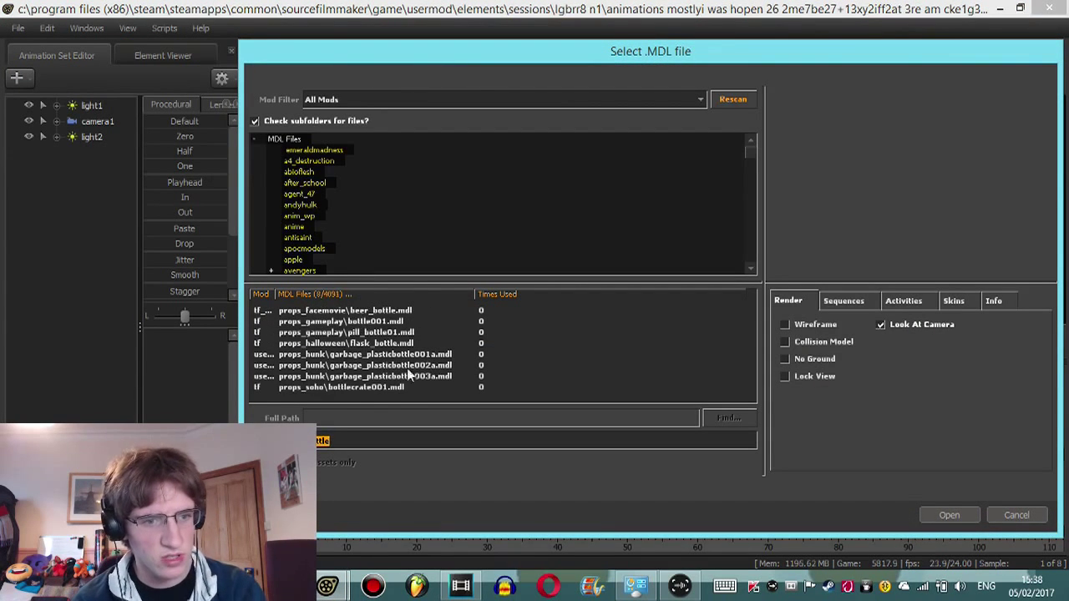
key(BackSpace)
text(fnaf)
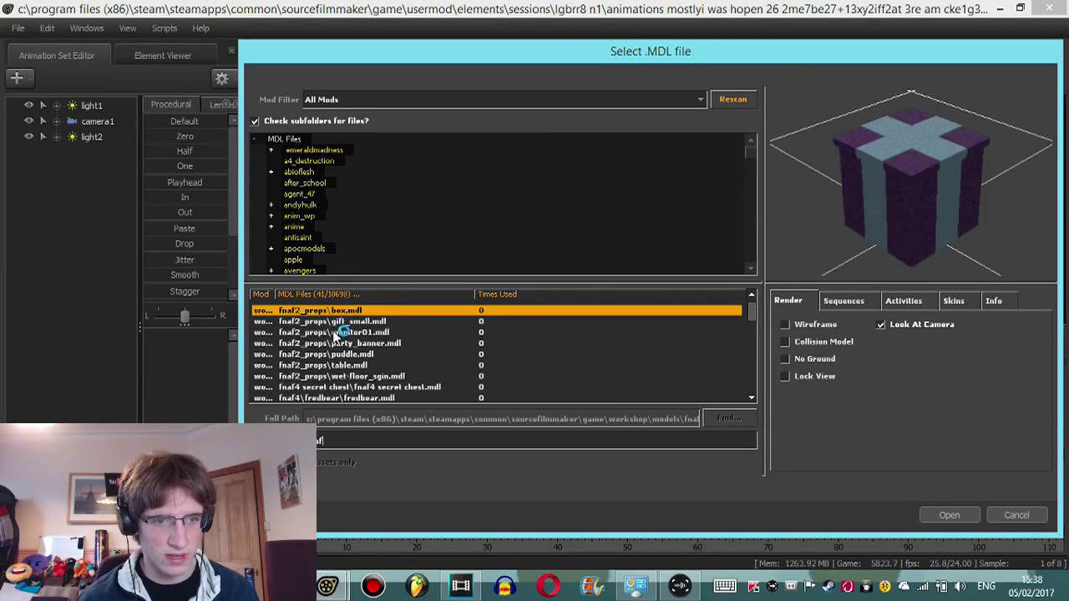
click(334, 333)
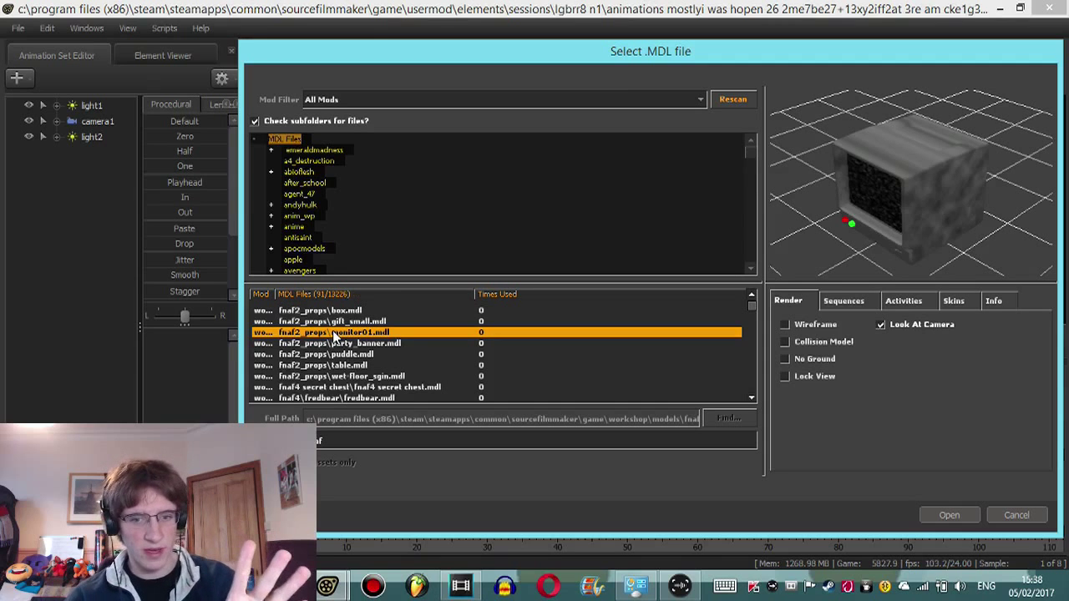
click(1007, 514)
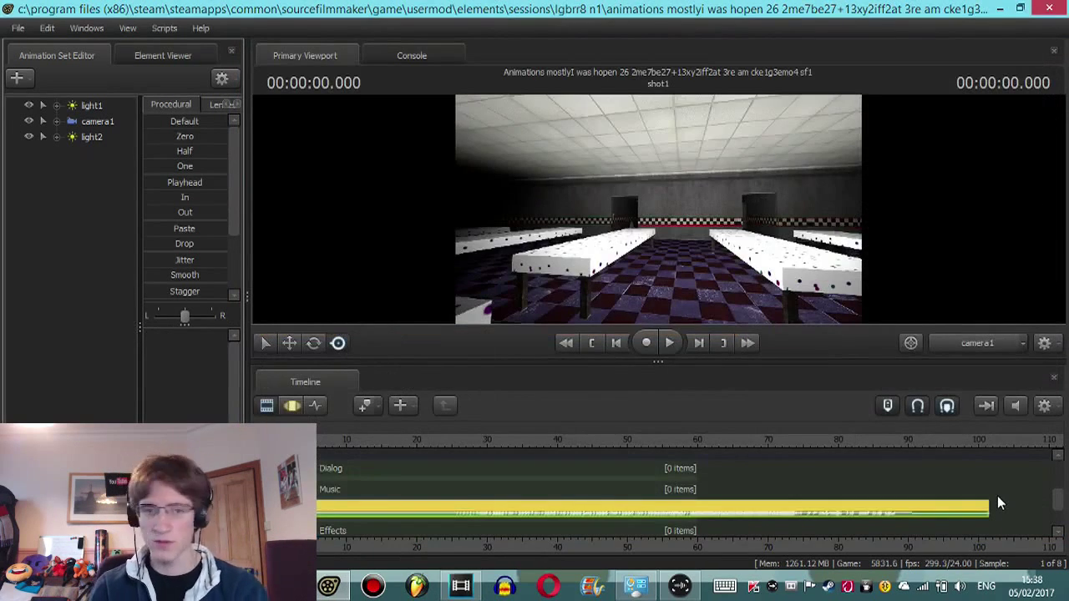
Step: Play the shot with the music, stop it, and jump back to the first frame
click(17, 78)
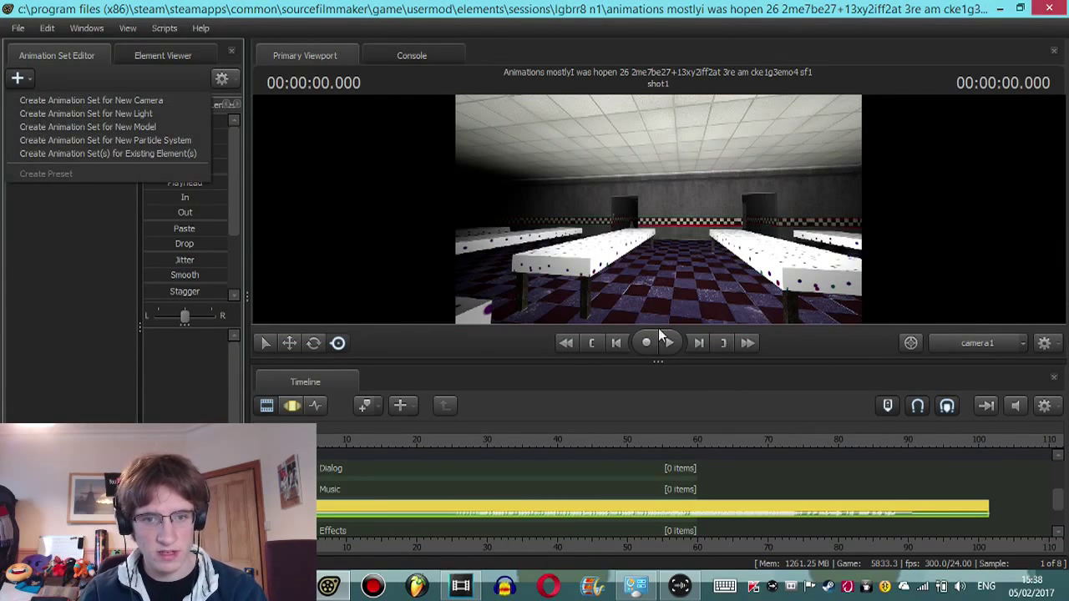
click(603, 344)
click(669, 343)
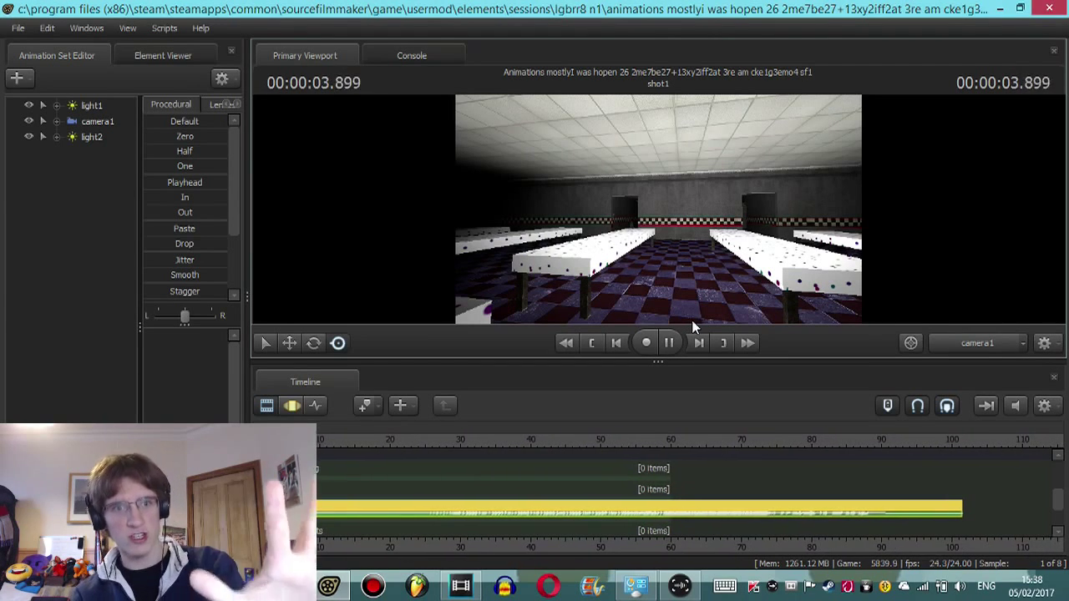
key(space)
click(591, 345)
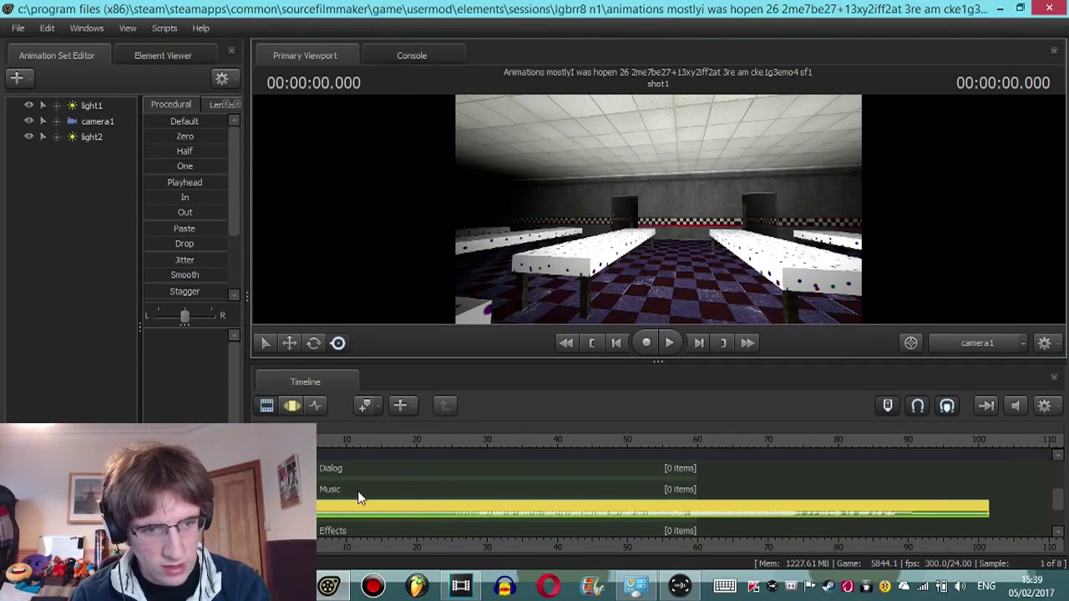
Step: Add the ballora character model to the scene as a new animation set
click(16, 77)
click(118, 125)
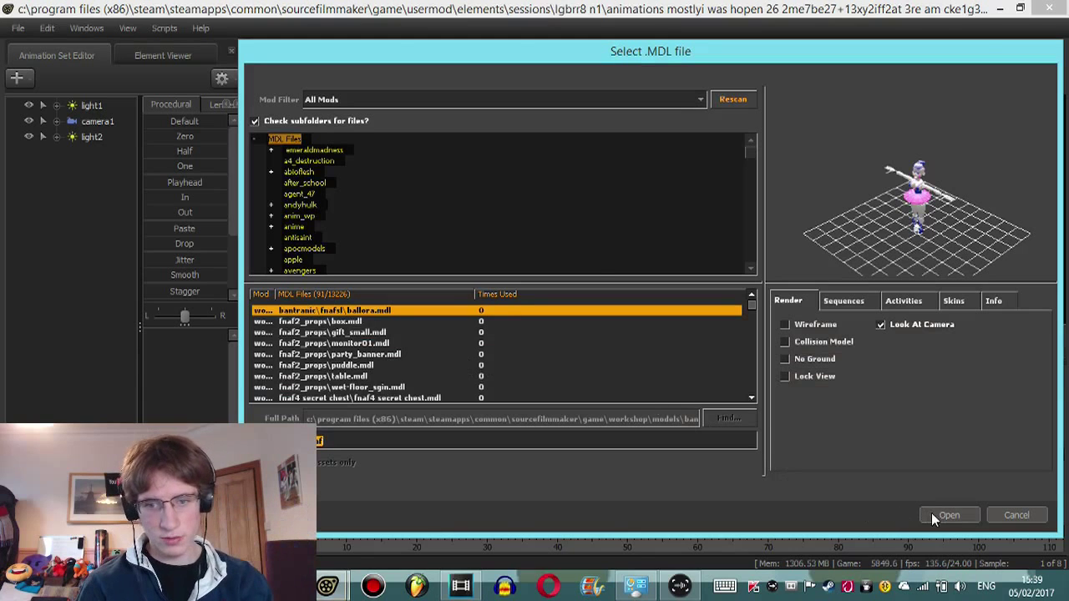
click(944, 516)
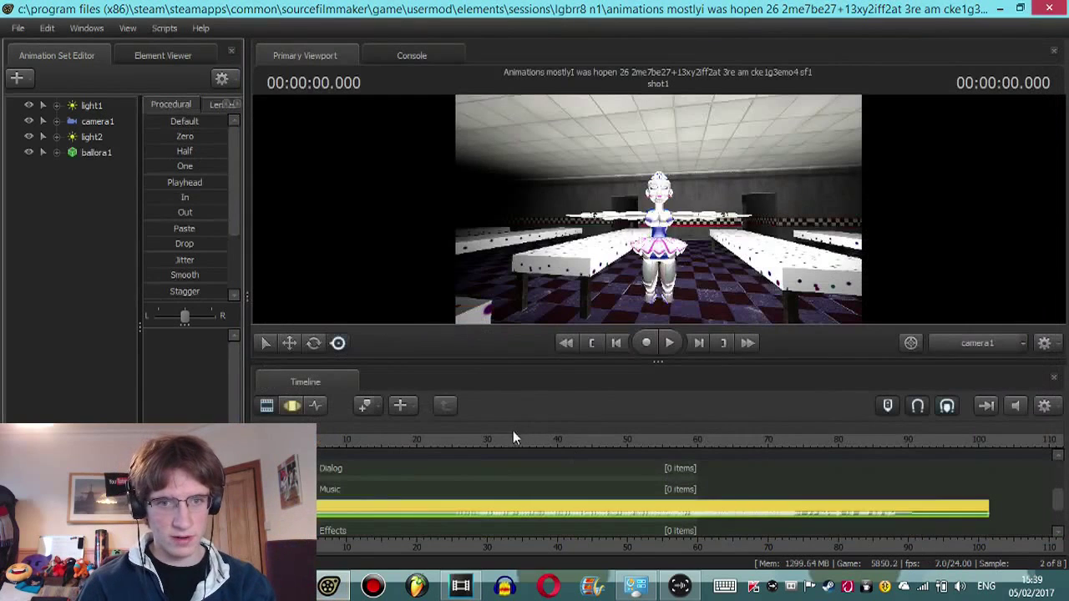
Step: Add the fnaf2_props party_banner model to the scene
click(17, 77)
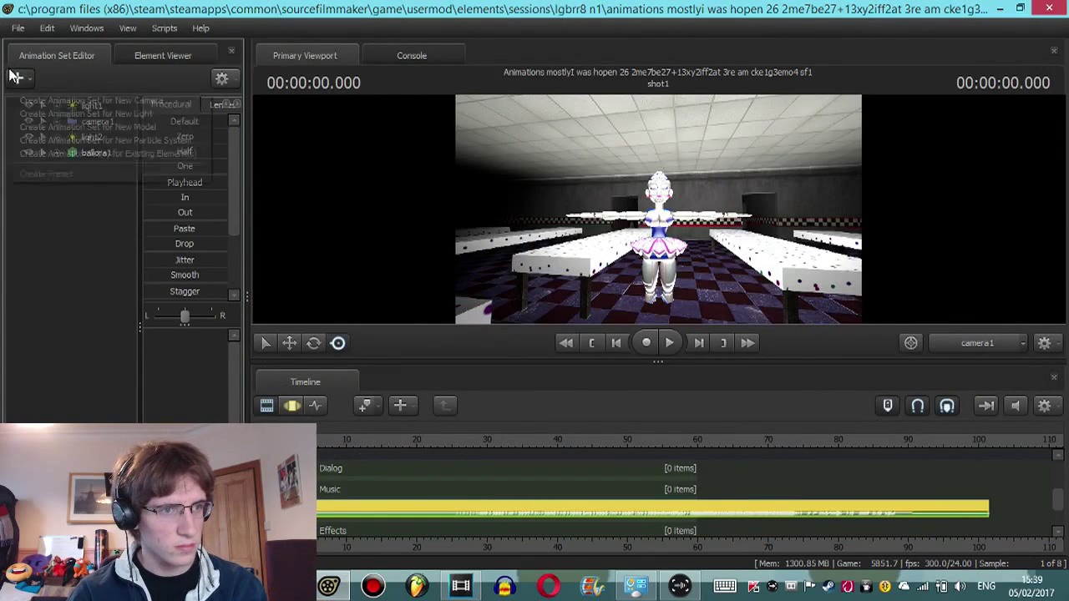
click(119, 121)
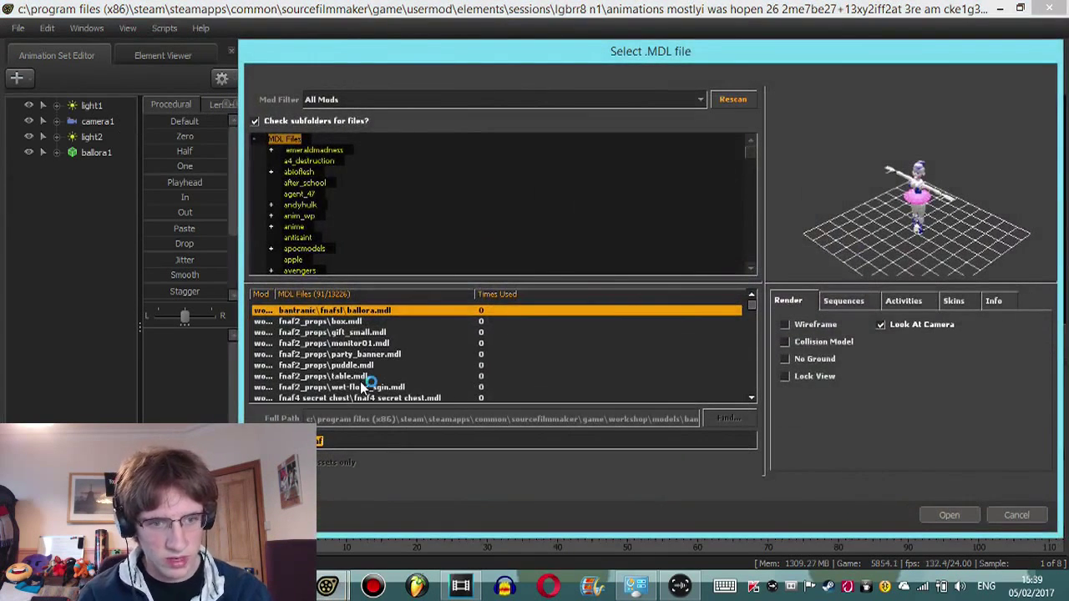
click(362, 386)
click(390, 353)
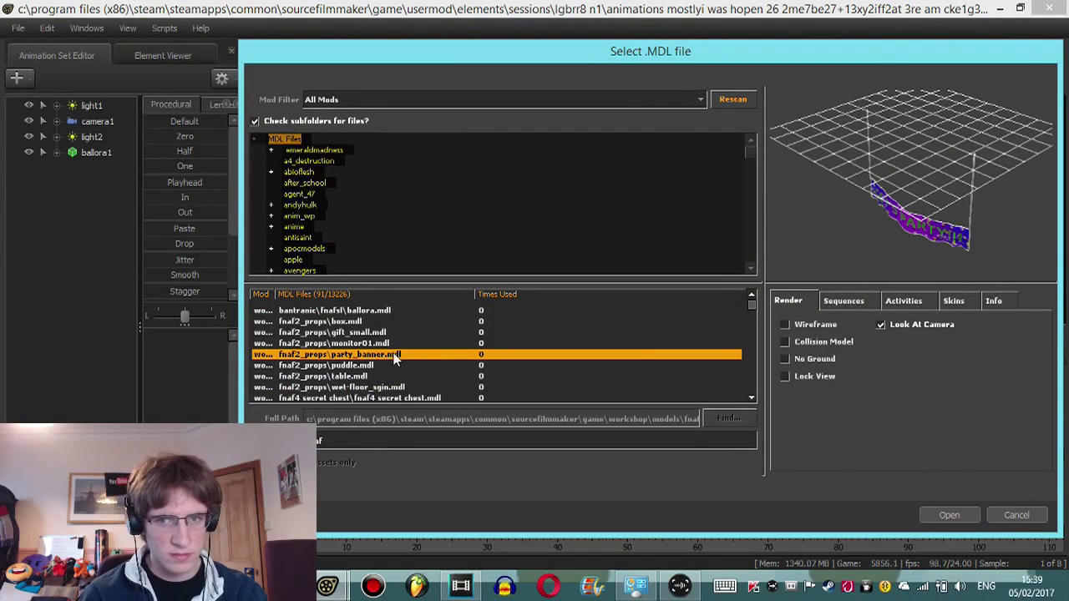
click(947, 516)
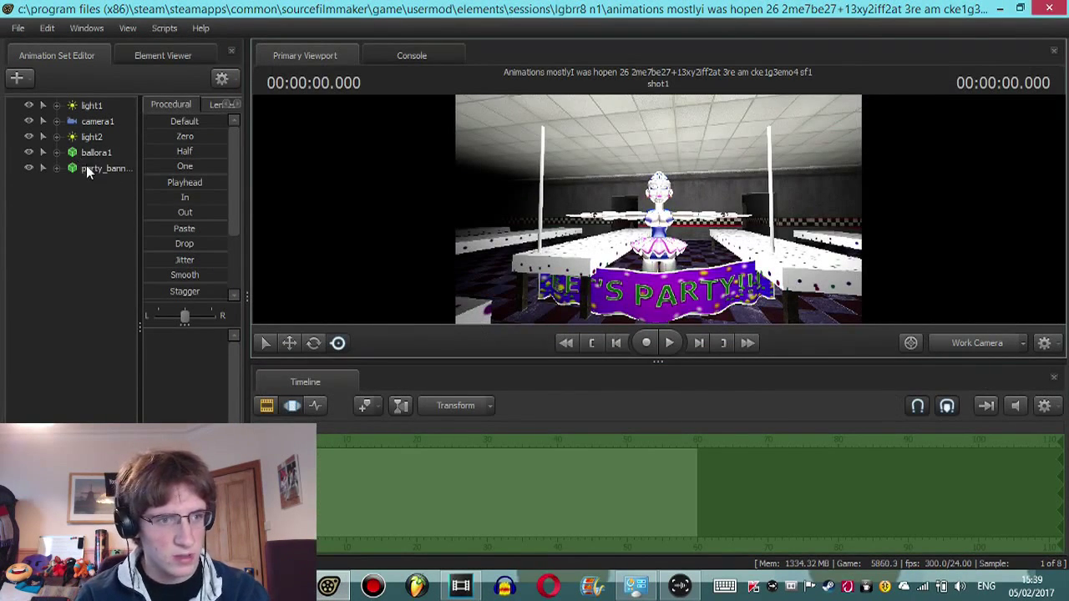
Step: Rotate the party banner to the left, move camera1 in on ballora, and show the Clip Editor
drag(635, 129, 534, 131)
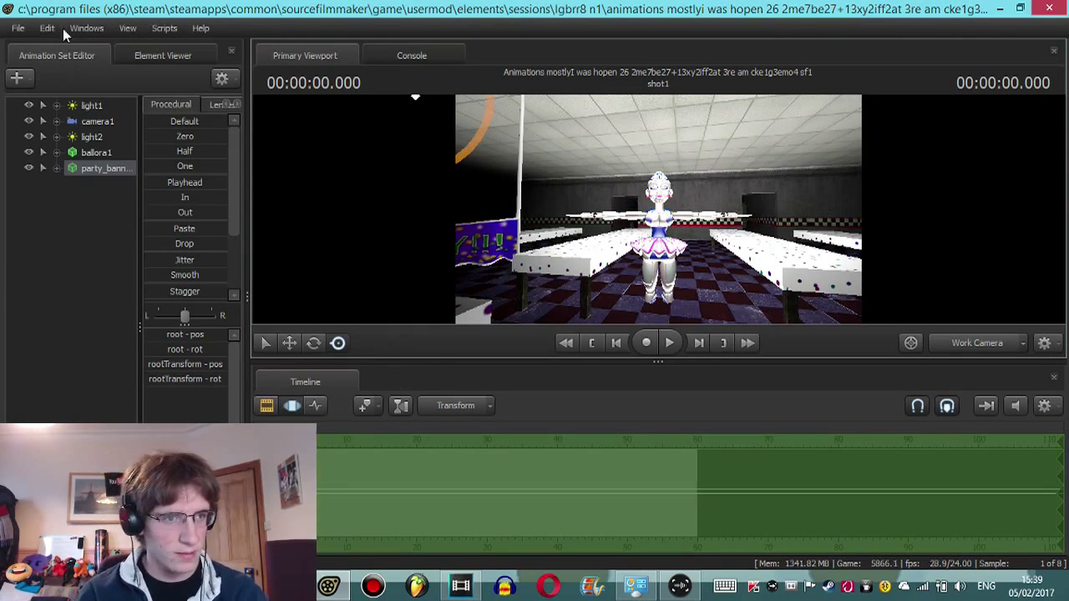
click(96, 122)
key(w)
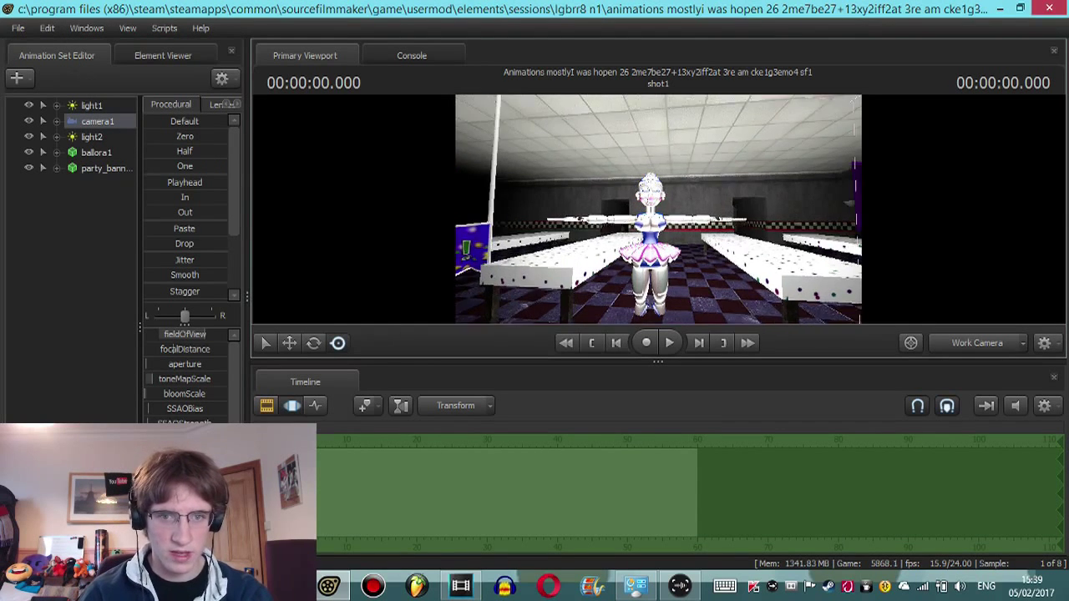
key(s)
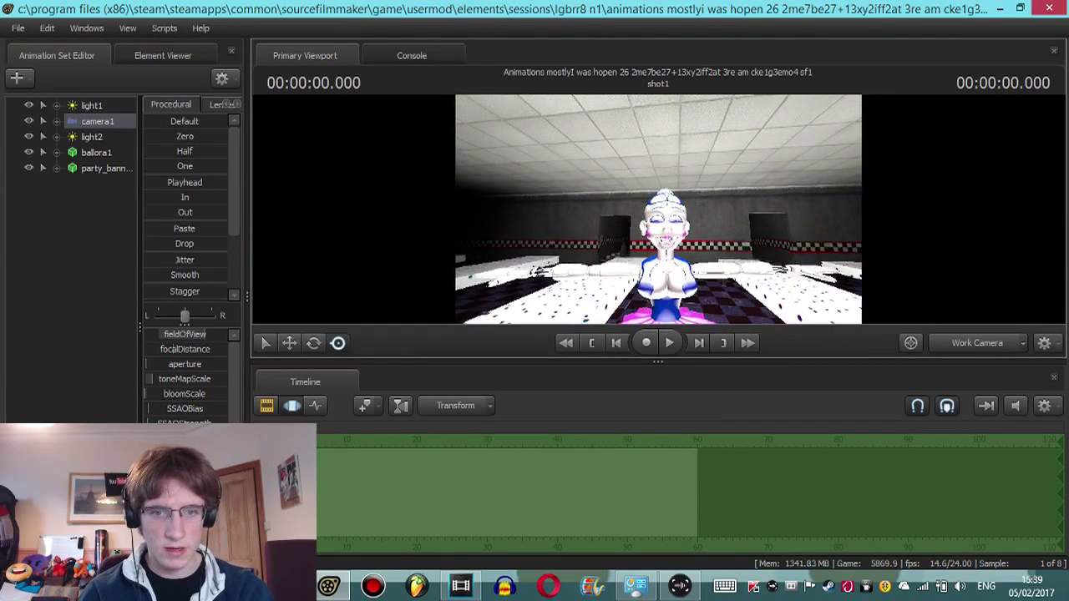
click(291, 406)
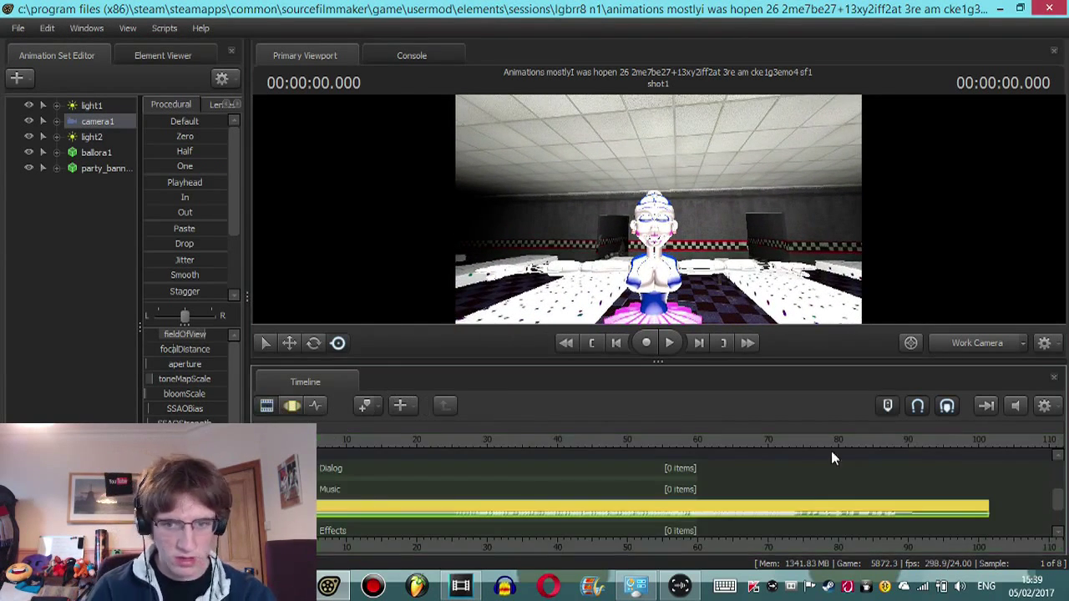
Step: Play the shot from the start and stop the playhead near one second
scroll(981, 514, down, 1)
scroll(505, 499, up, 2)
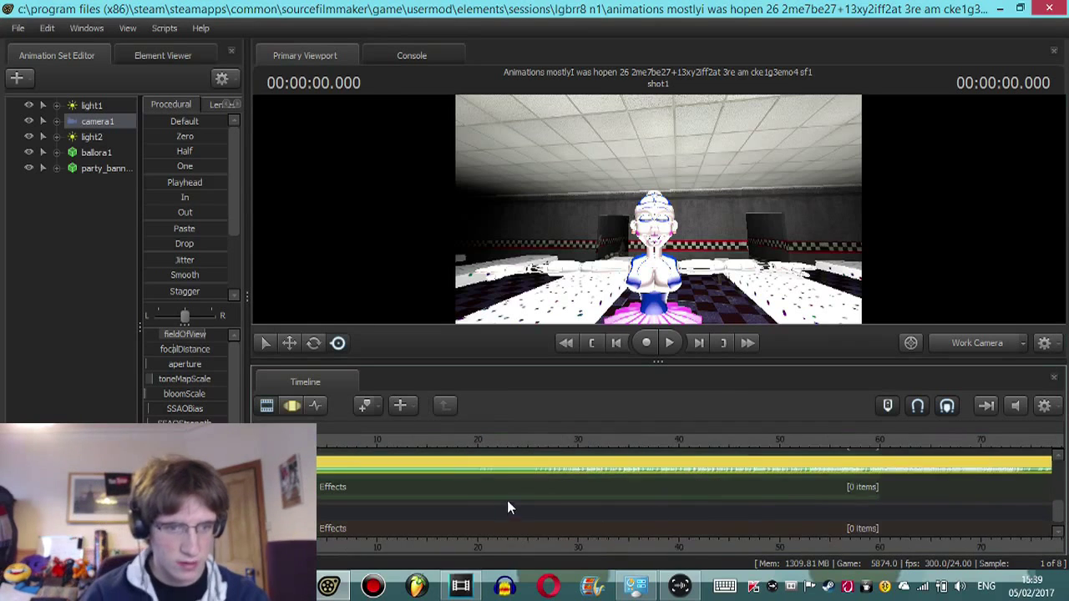
scroll(496, 492, up, 1)
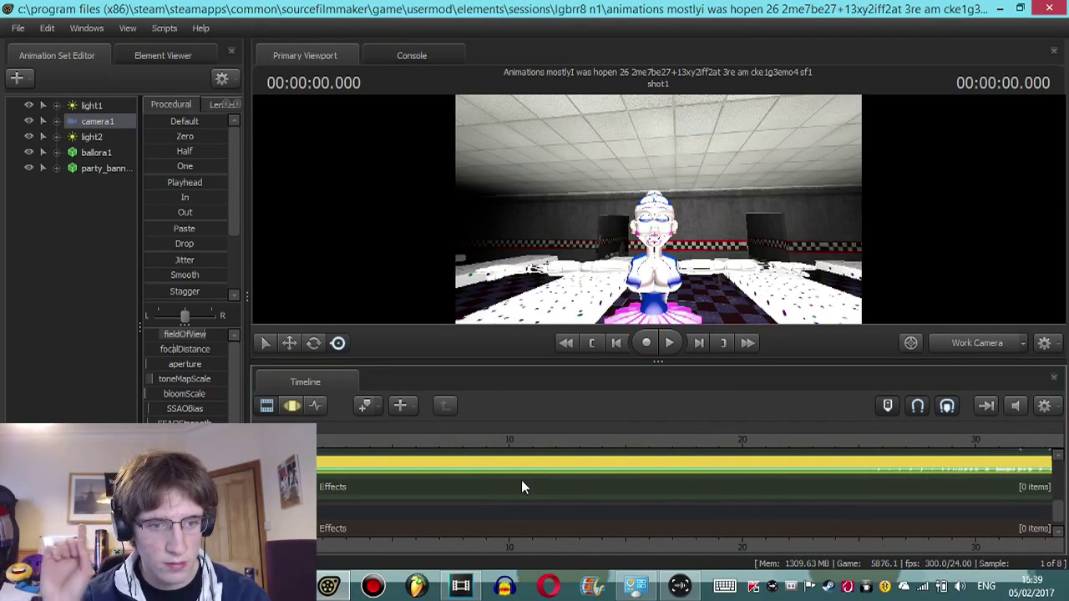
key(space)
key(space)
middle_drag(522, 484, 496, 486)
scroll(375, 491, up, 2)
Step: Step frame by frame until the playhead sits on the beat at 0.875 seconds
key(Left)
key(Left)
key(Left)
key(Left)
key(Left)
key(Left)
key(Left)
key(Left)
key(Left)
scroll(400, 487, up, 2)
key(Right)
key(Right)
key(Right)
key(Right)
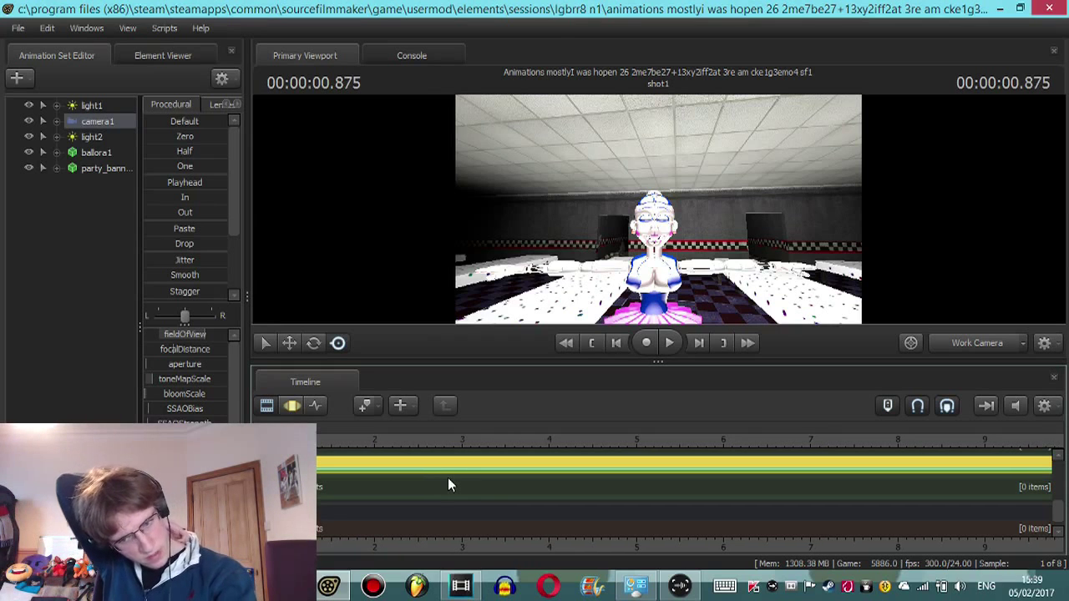
key(Right)
key(Left)
key(Left)
key(Right)
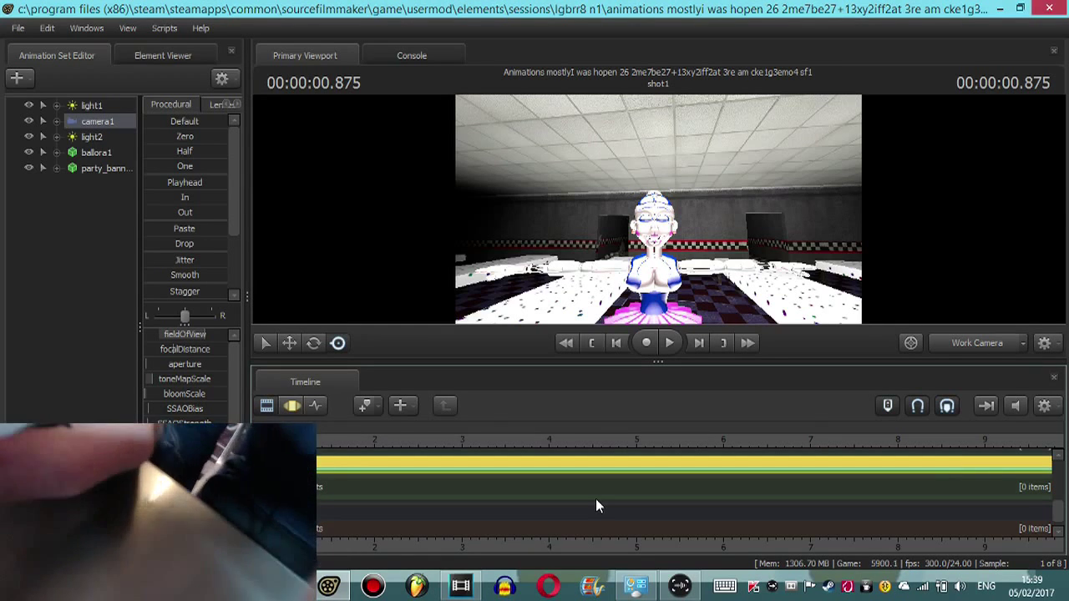
key(Left)
key(Right)
key(Left)
key(Left)
key(Right)
key(Left)
key(Right)
key(Right)
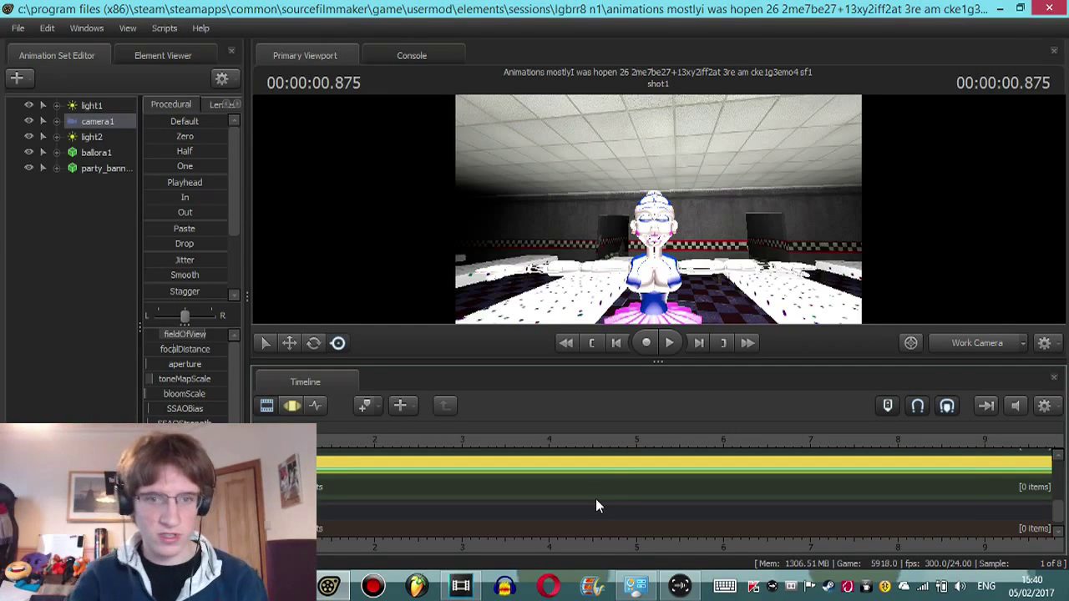
click(622, 346)
click(622, 346)
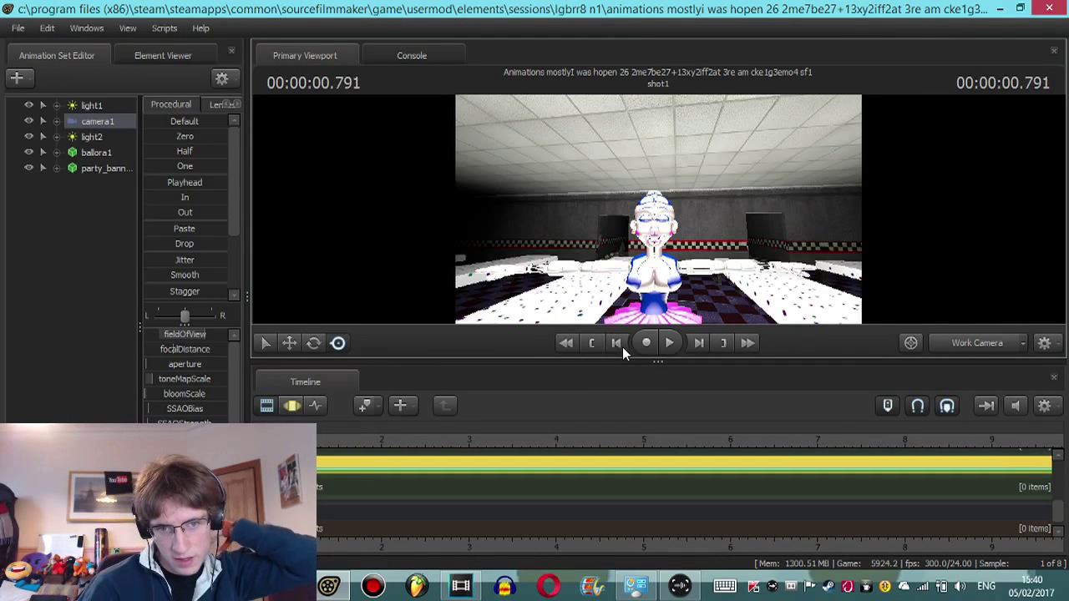
click(622, 346)
click(622, 347)
click(622, 347)
click(622, 346)
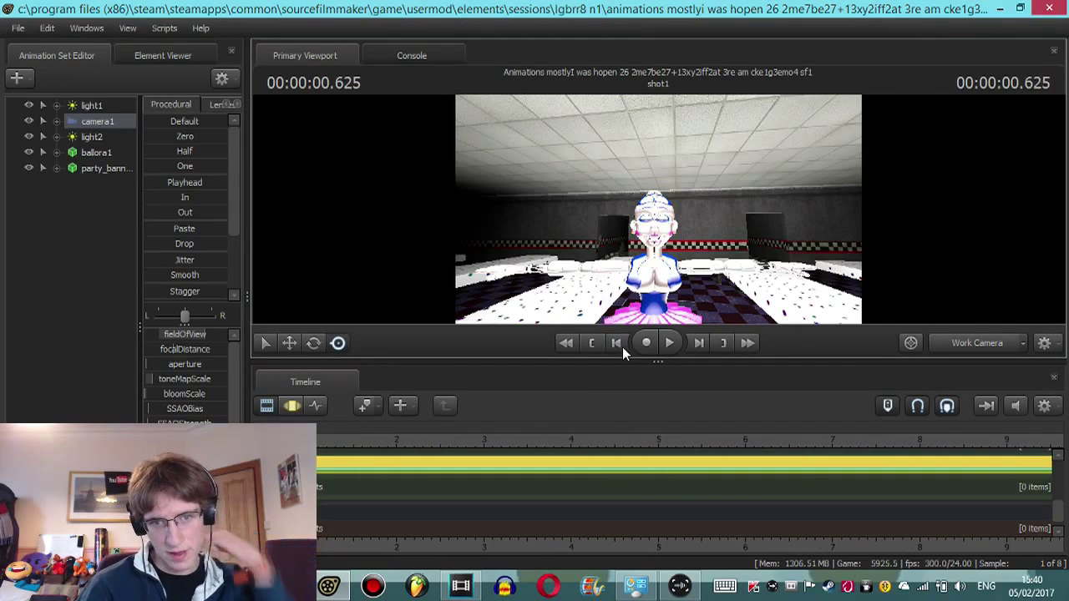
click(699, 344)
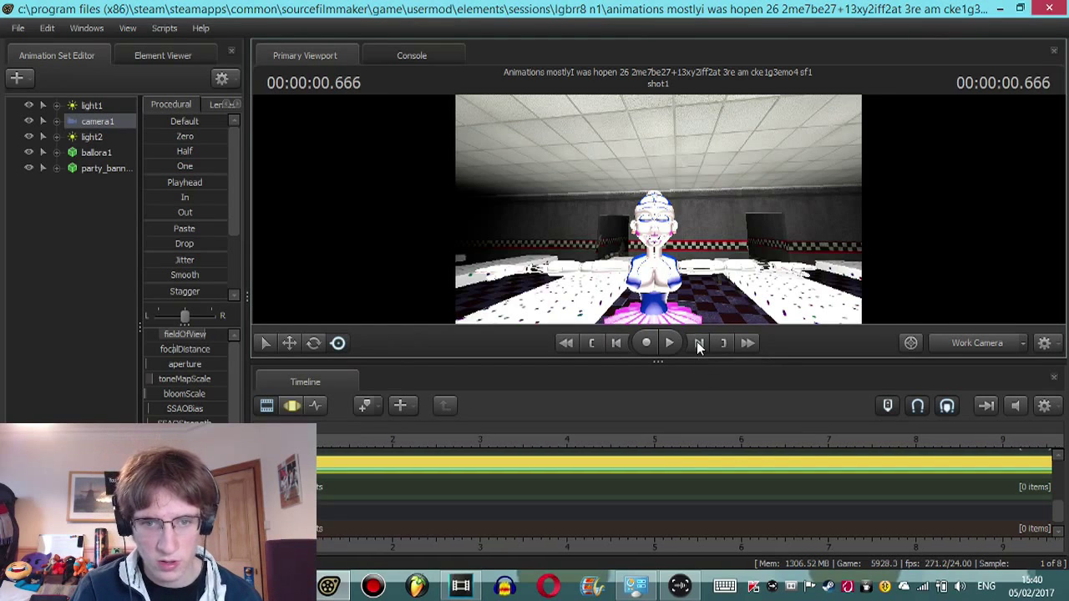
click(699, 344)
click(699, 344)
click(699, 344)
click(699, 344)
click(617, 342)
click(618, 342)
click(618, 343)
click(618, 342)
click(618, 342)
click(618, 342)
click(618, 343)
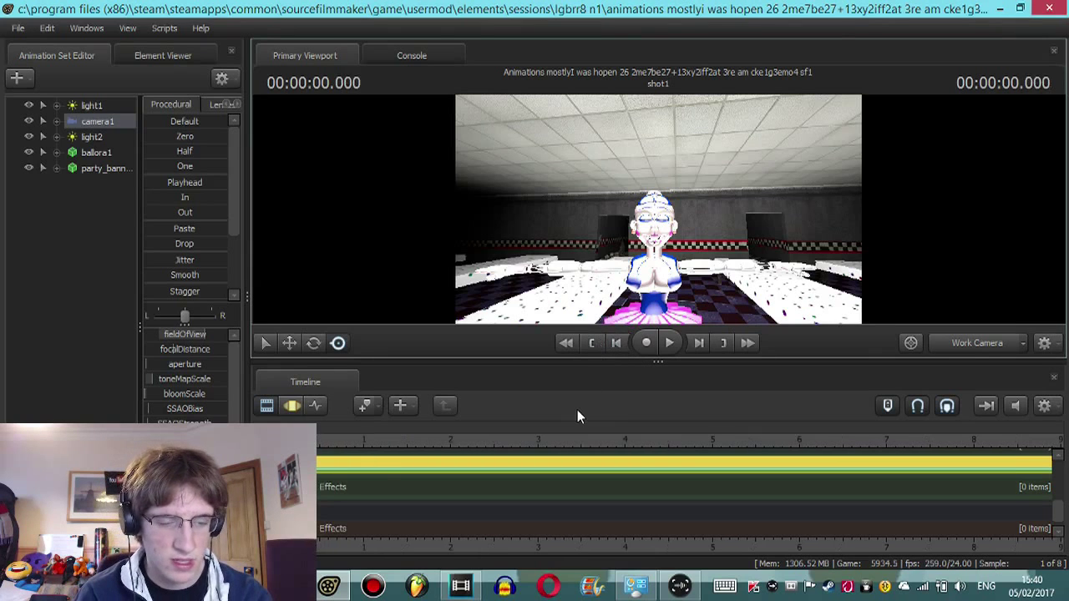
key(space)
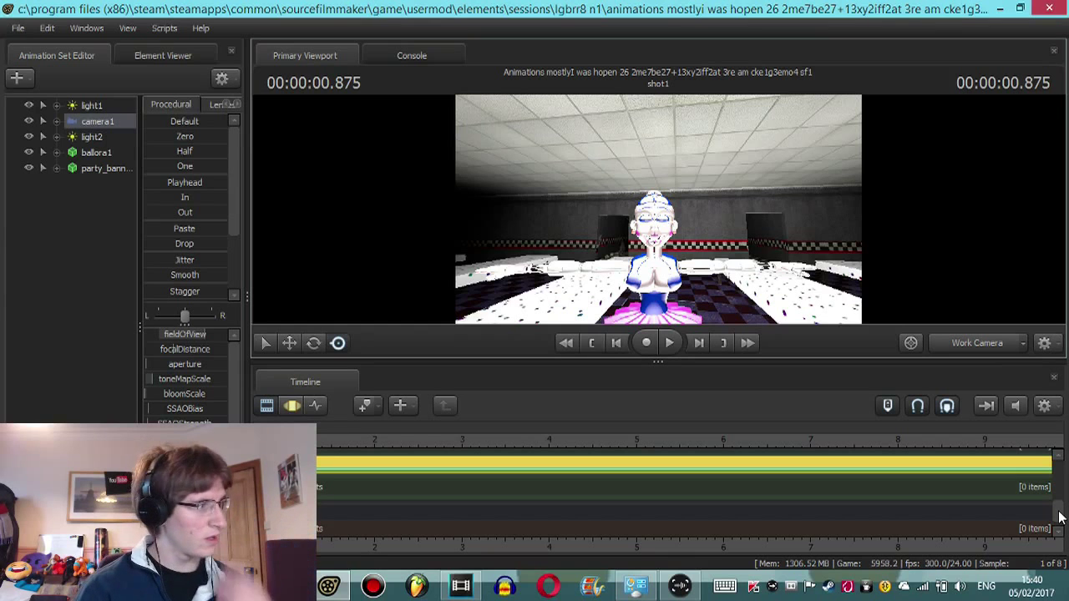
Step: Split the shot clip at the 0.875 s beat to create shot2
drag(1059, 515, 1059, 501)
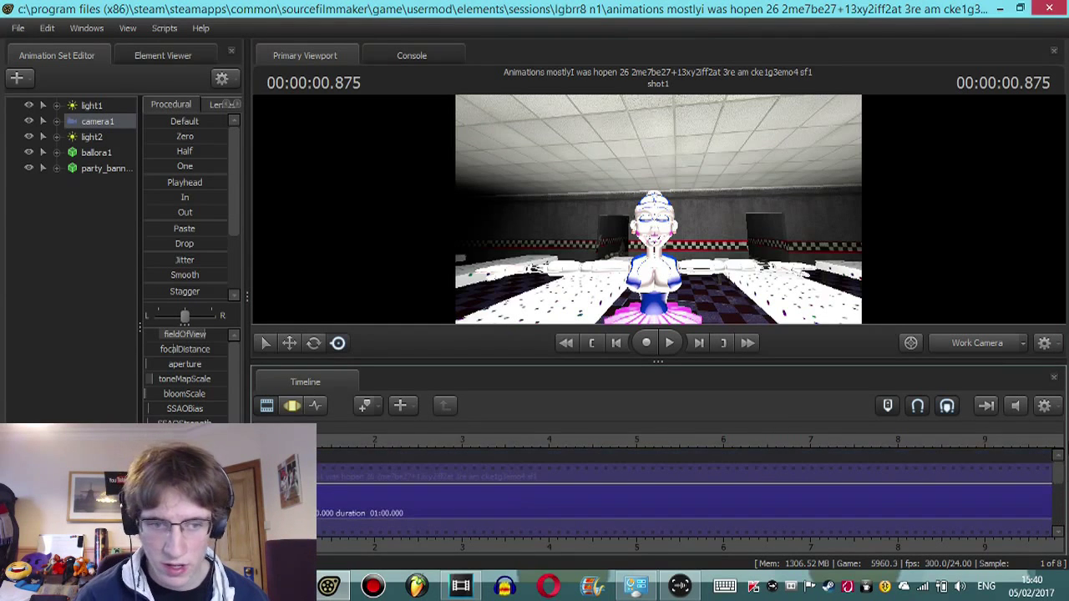
click(376, 497)
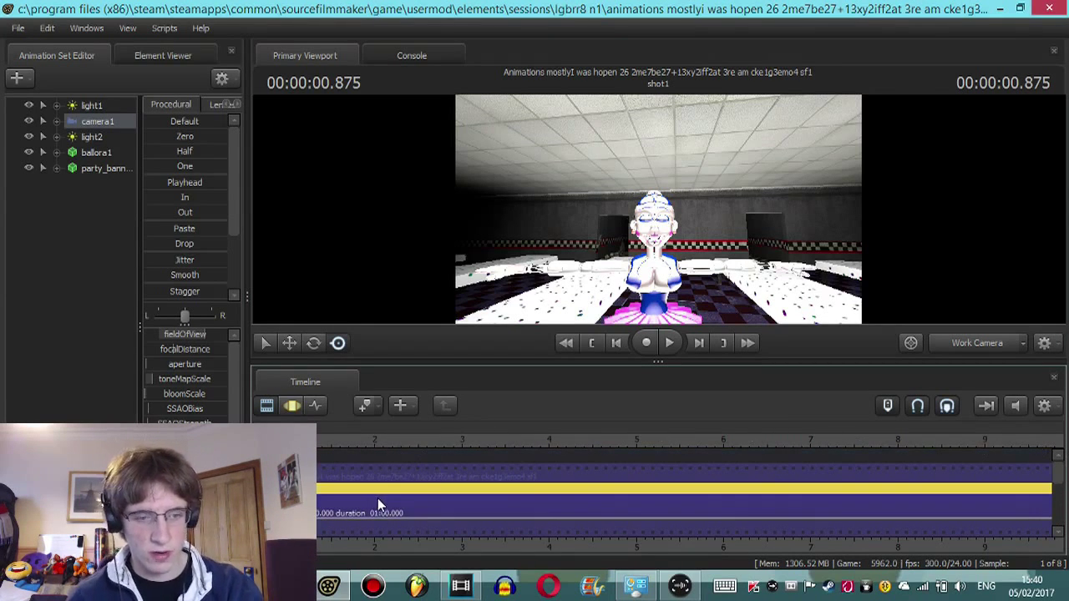
click(359, 500)
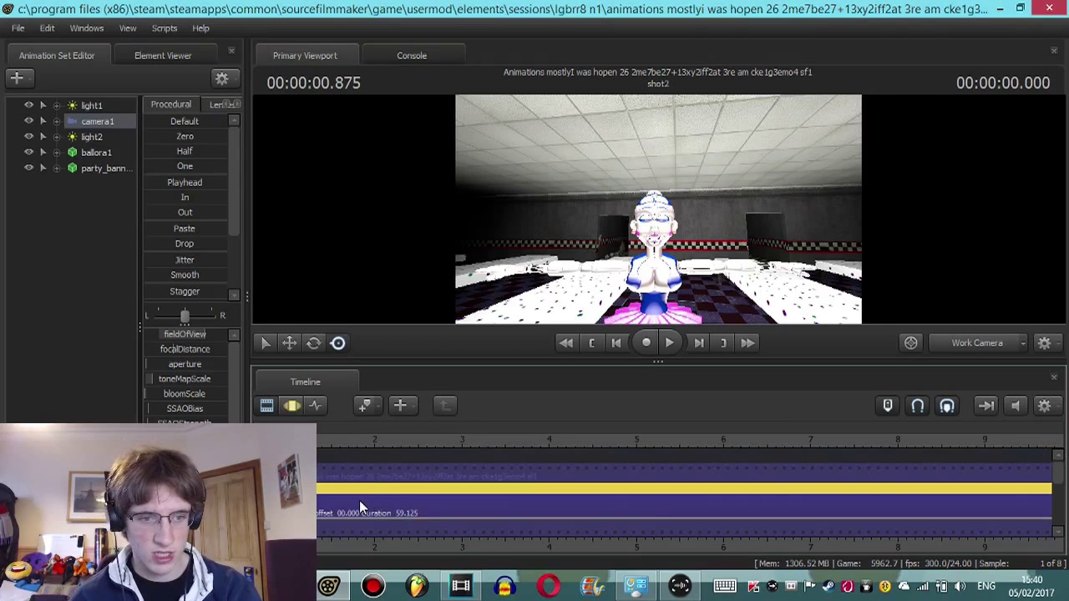
Step: Turn camera1 to a new angle for shot2
click(294, 405)
click(91, 121)
drag(658, 208, 689, 221)
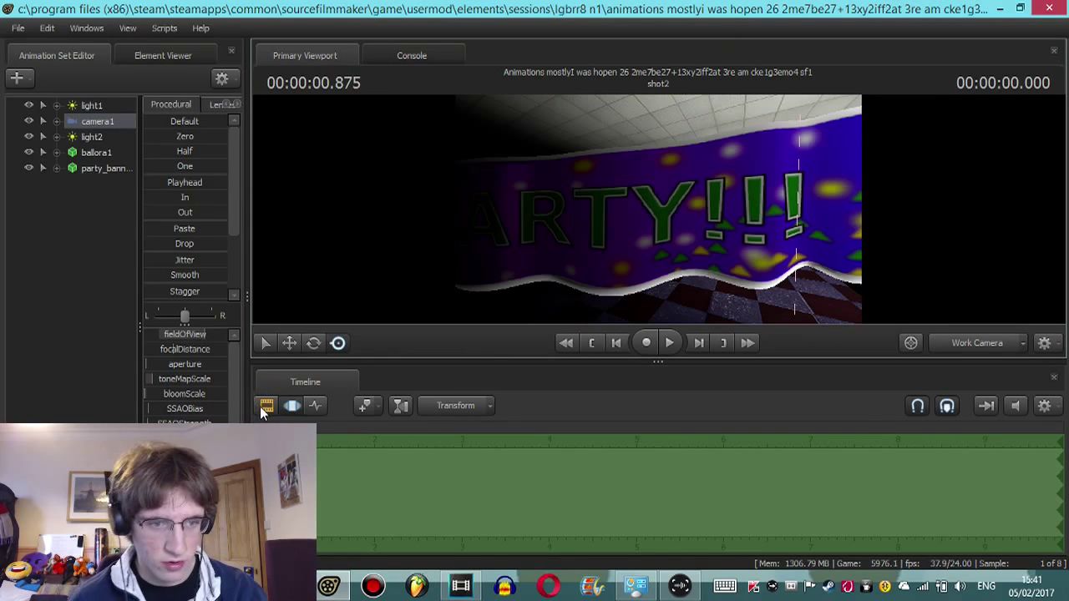
Step: Stop playback and step the playhead to 1.833 seconds
click(291, 405)
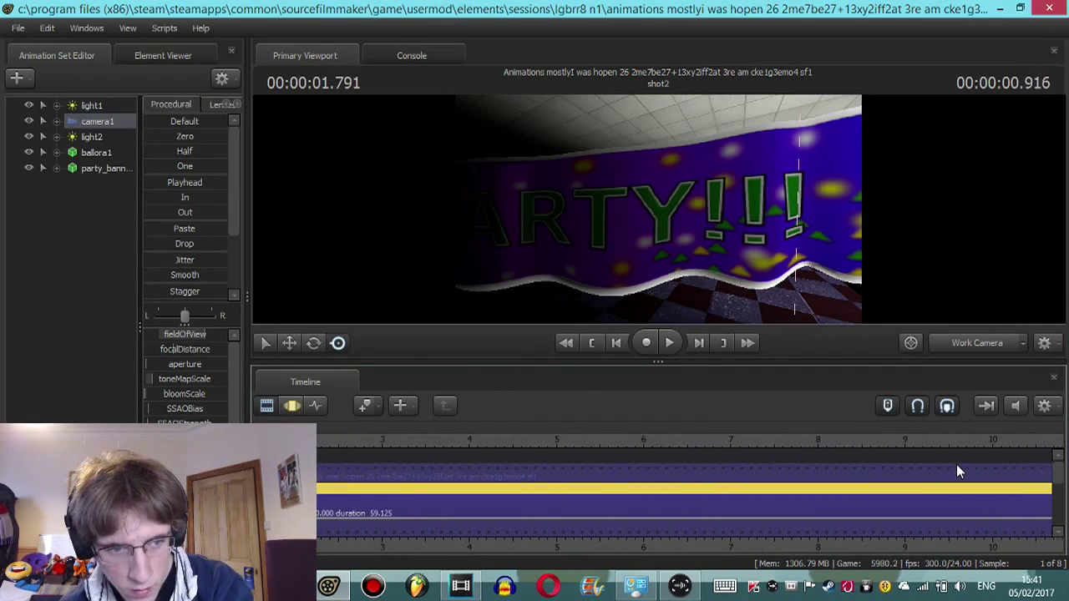
key(space)
key(Right)
key(Right)
key(Left)
key(Right)
Step: Split the shot at 1.833 s into shot3 and orbit camera1 around the animatronic
key(ctrl+x)
click(285, 411)
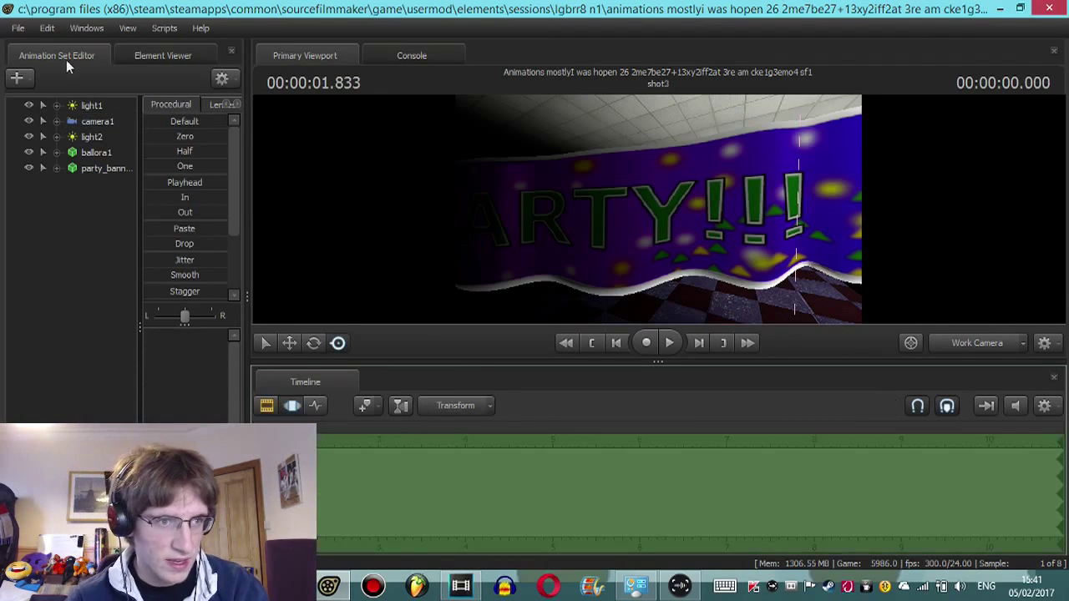
click(97, 121)
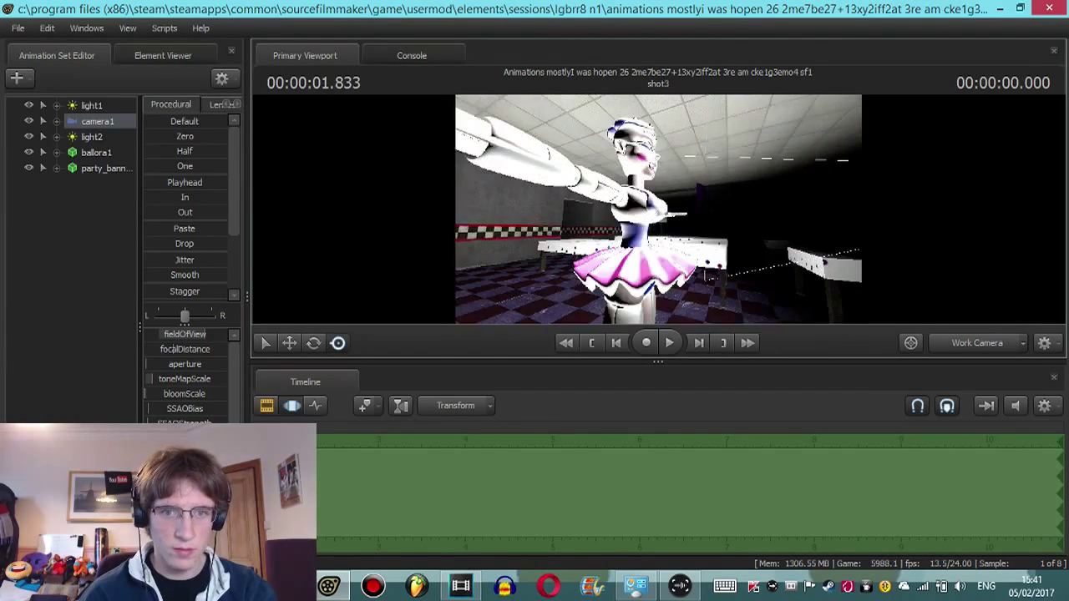
drag(582, 308, 582, 308)
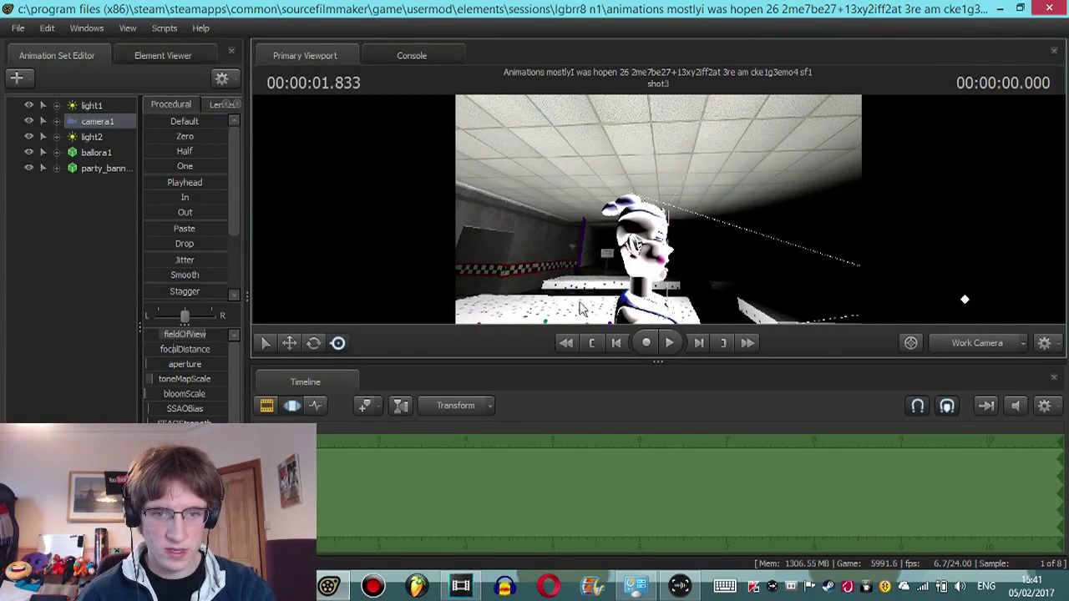
Step: Aim camera1 squarely at the PARTY!!! banner for shot2
click(559, 343)
click(266, 406)
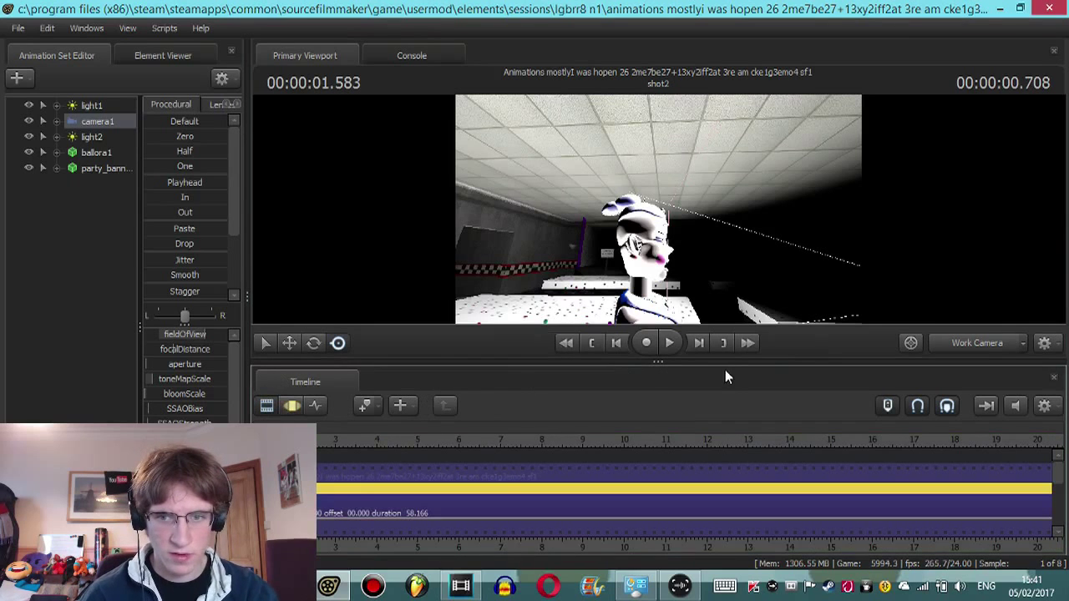
click(959, 342)
click(415, 435)
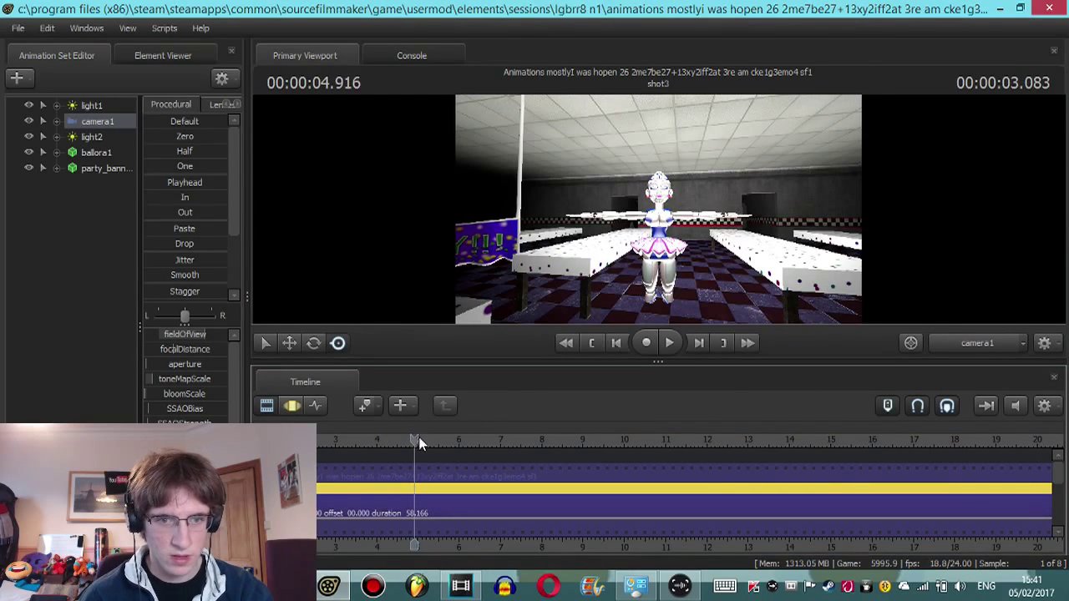
click(592, 349)
click(596, 350)
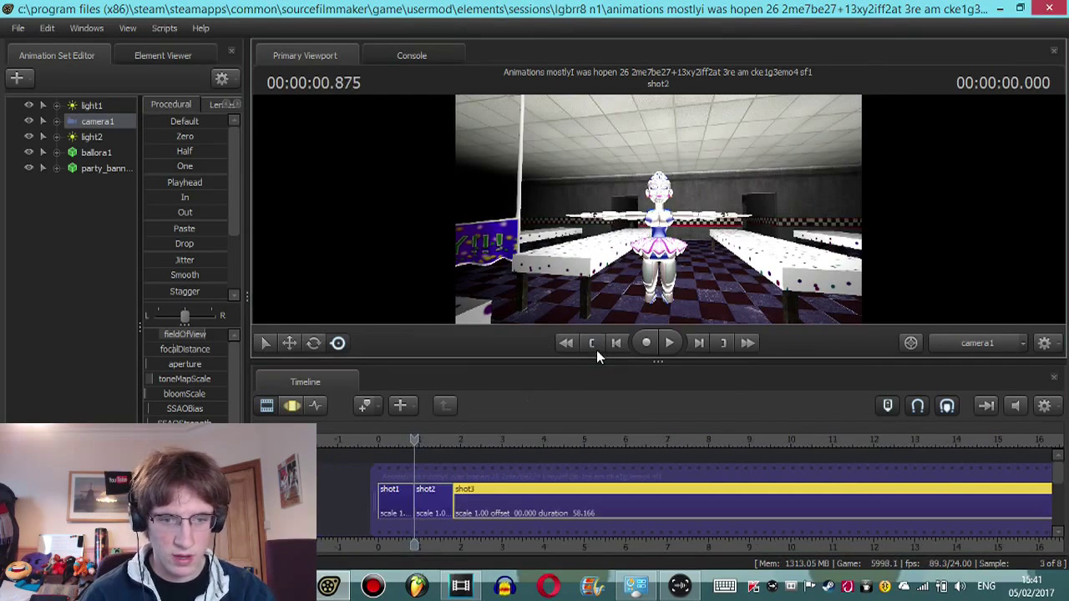
click(433, 489)
click(292, 407)
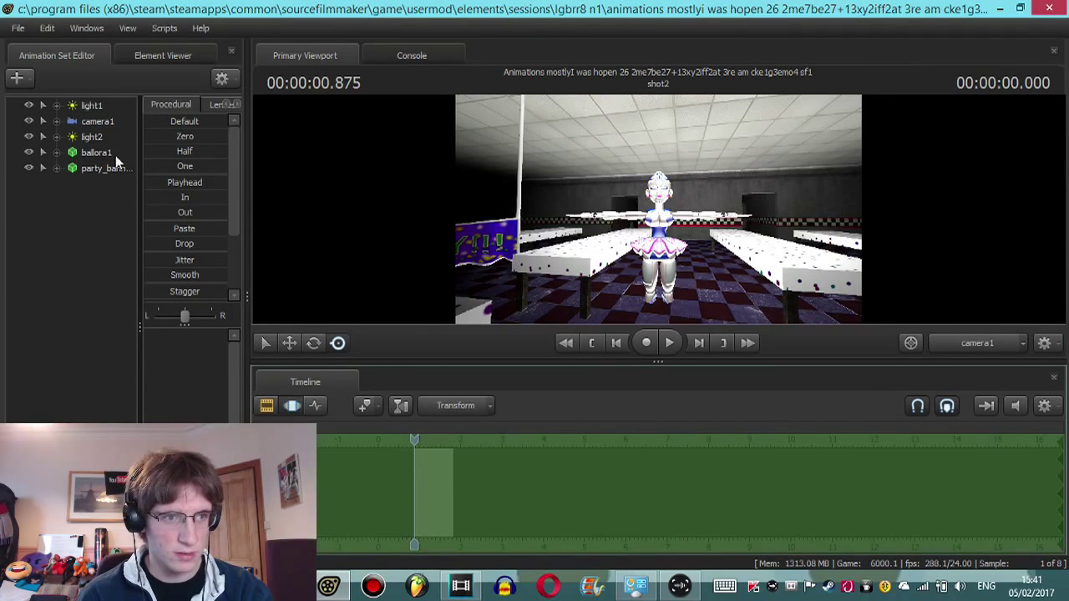
click(100, 122)
key(w)
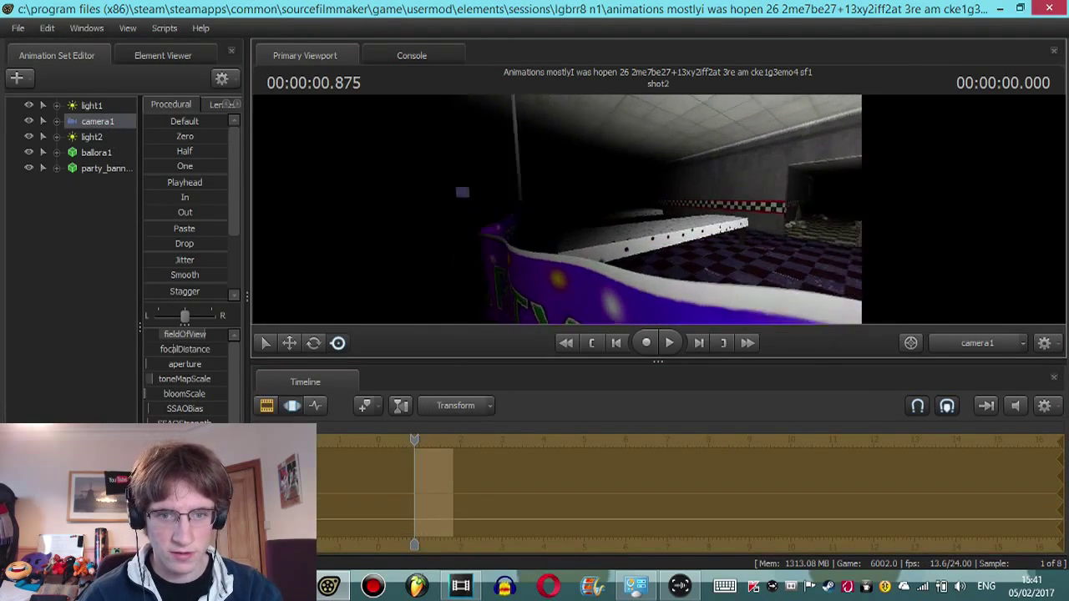
drag(772, 330, 771, 330)
Step: Swing camera1 to a low angle on the ballerina for shot3
click(723, 343)
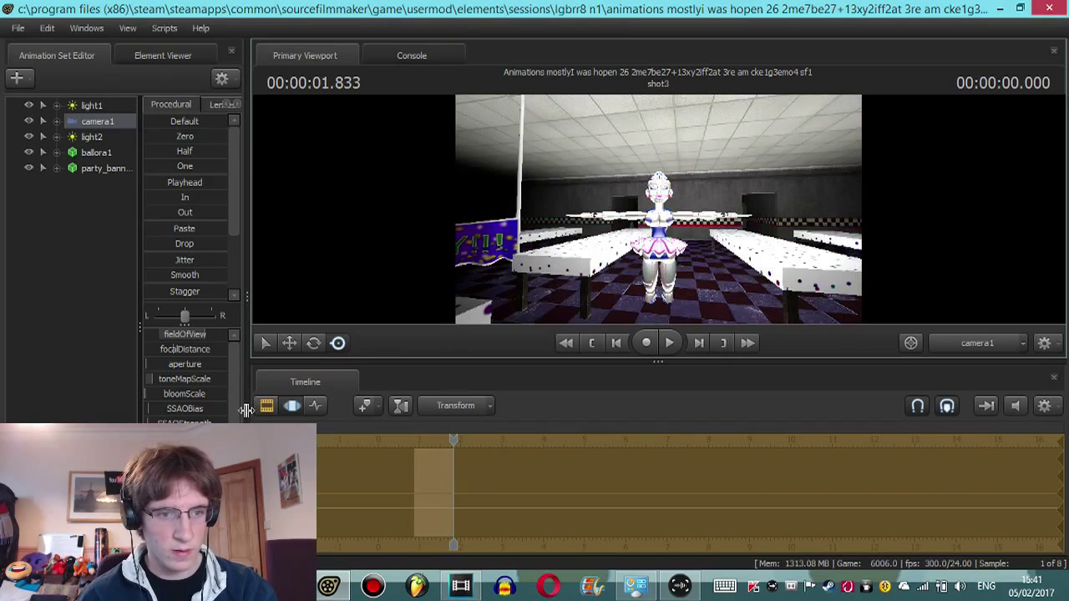
click(266, 405)
click(482, 478)
click(292, 404)
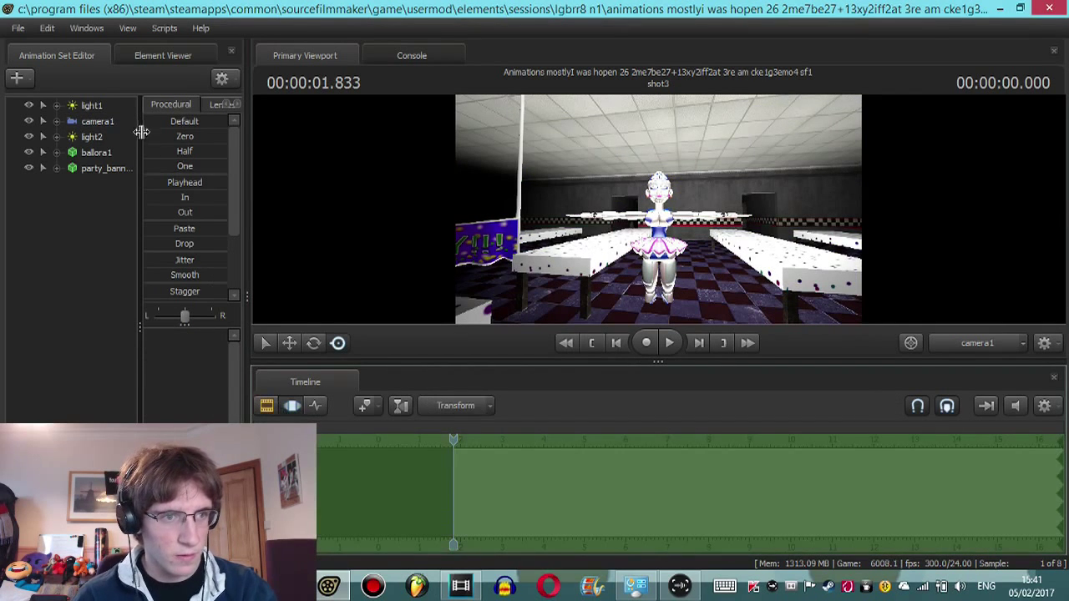
click(134, 125)
drag(513, 173, 513, 173)
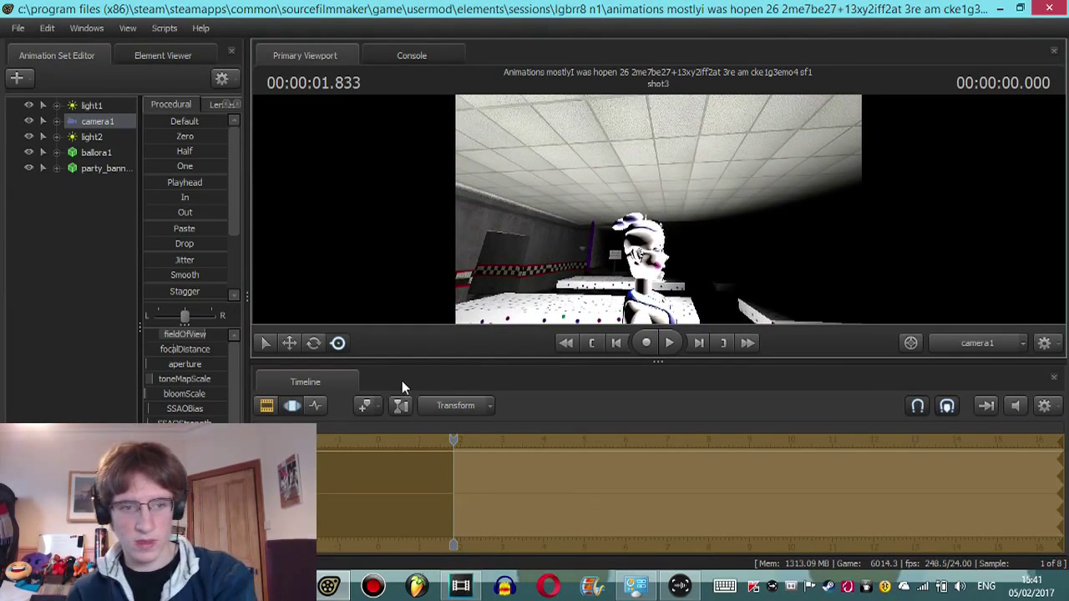
Step: Play shots 1 to 3 from the start in an enlarged viewport, then restore the timeline
click(265, 407)
click(566, 342)
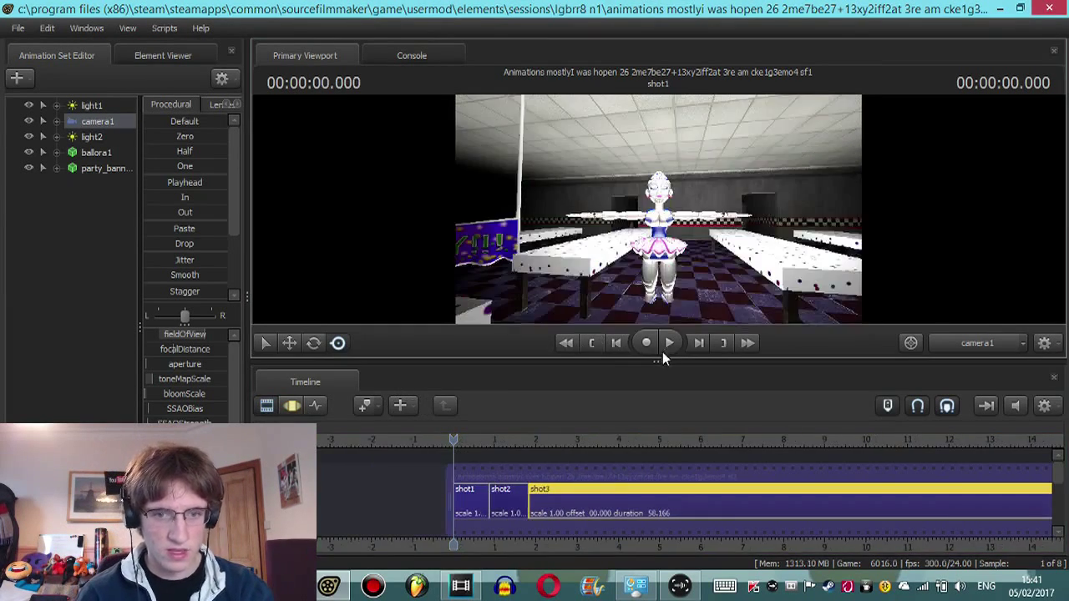
drag(659, 359, 666, 476)
click(669, 458)
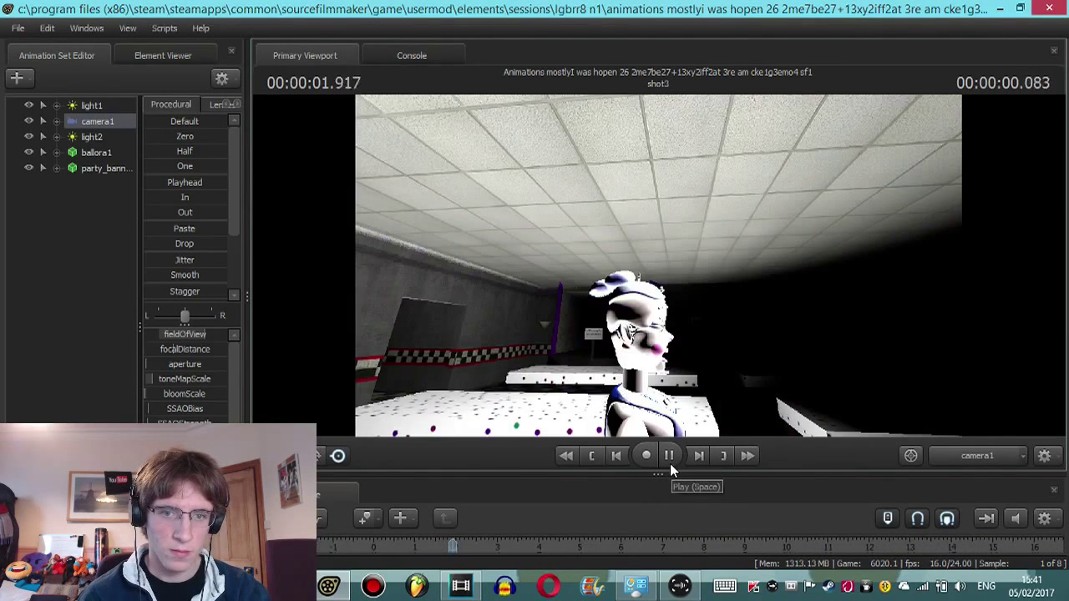
click(670, 463)
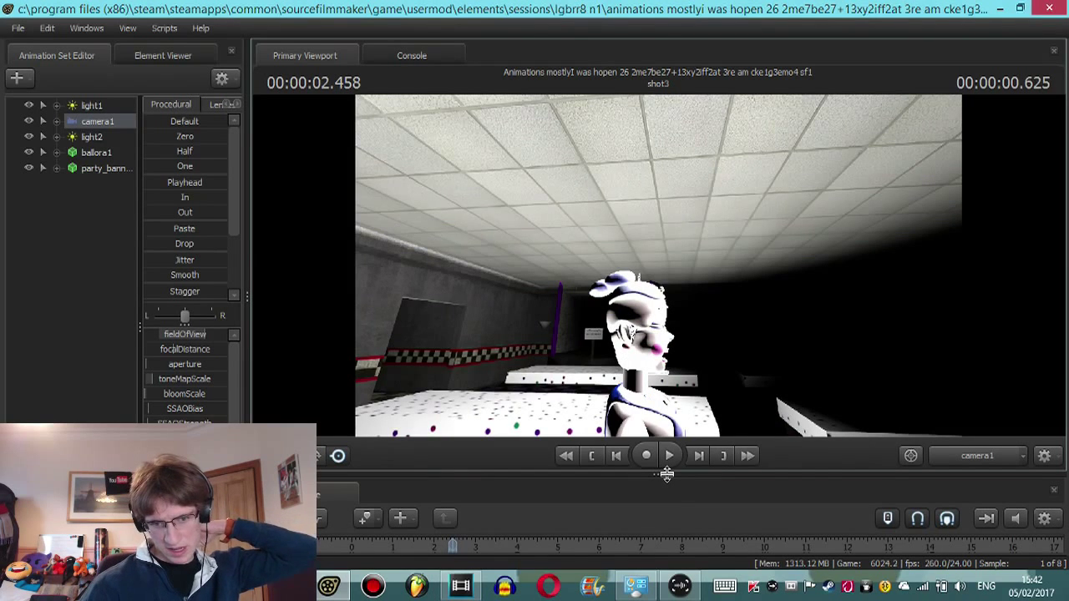
drag(666, 473, 668, 359)
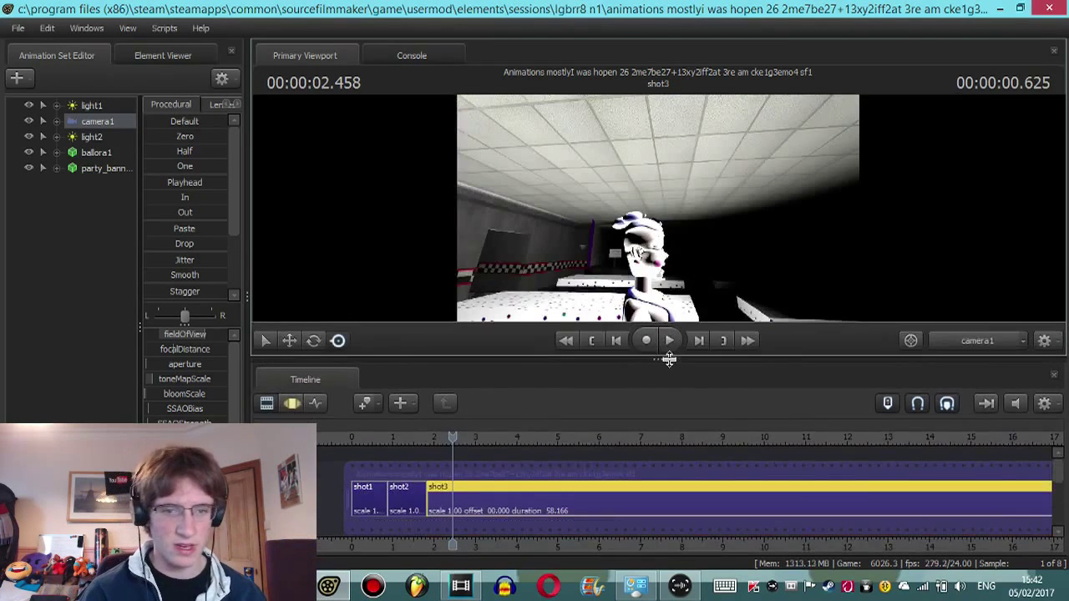
key(alt+Tab)
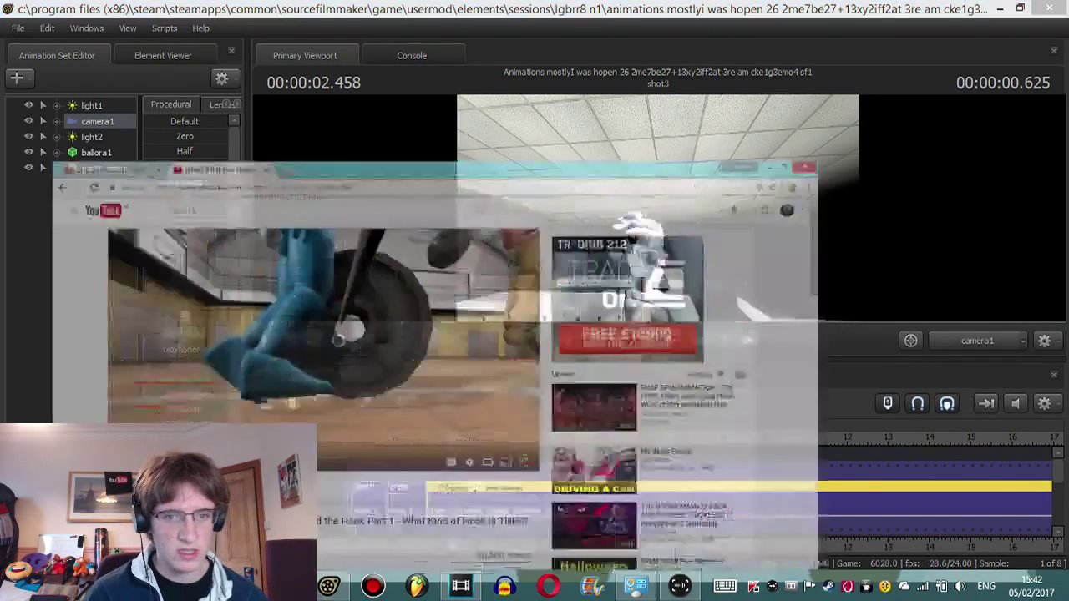
click(106, 10)
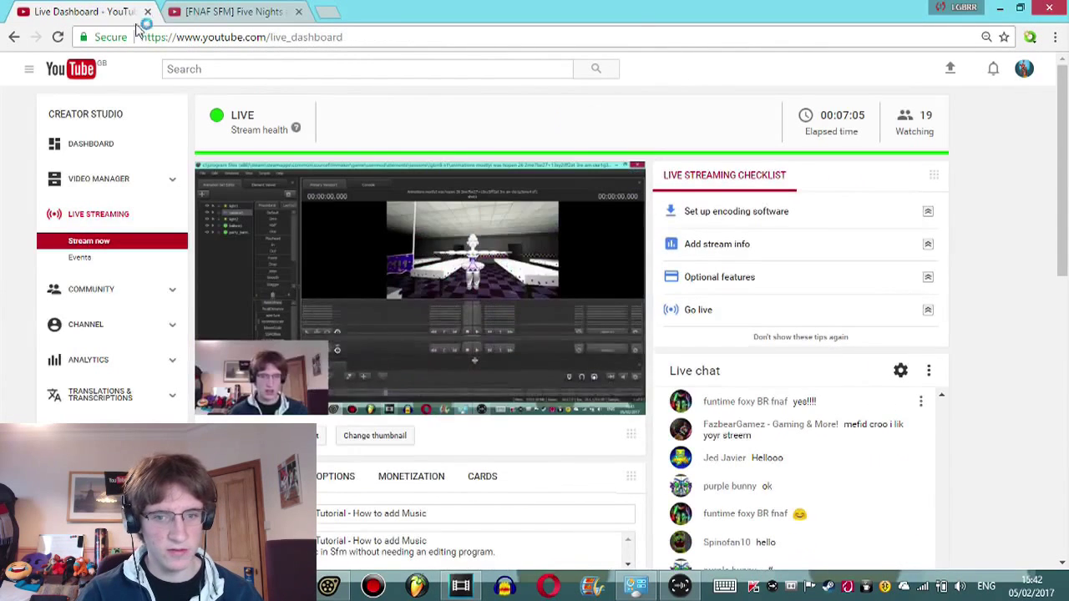
drag(1067, 190, 1067, 283)
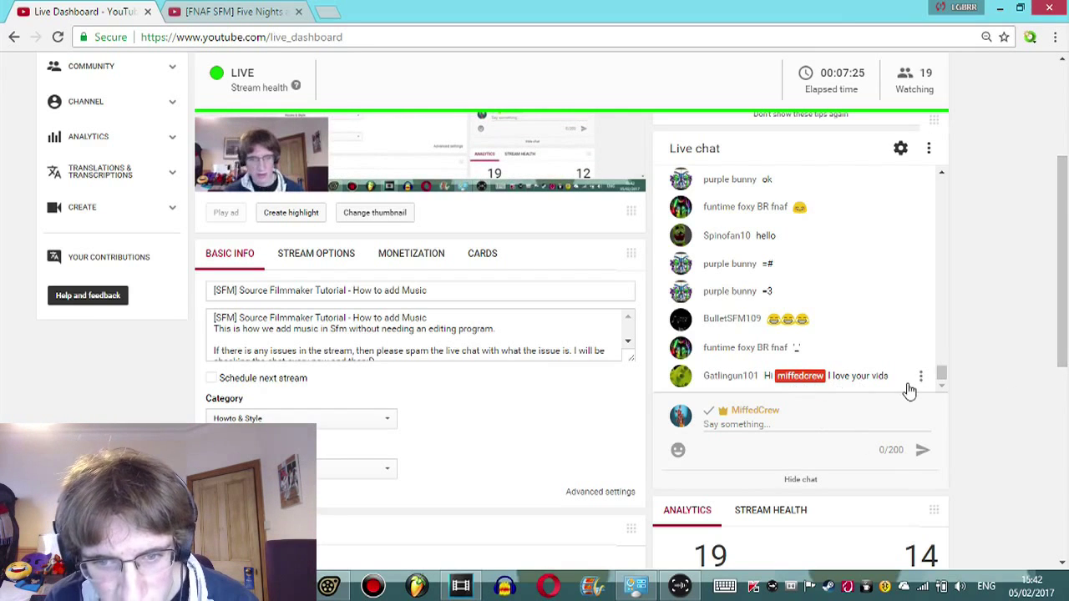
drag(898, 375, 763, 377)
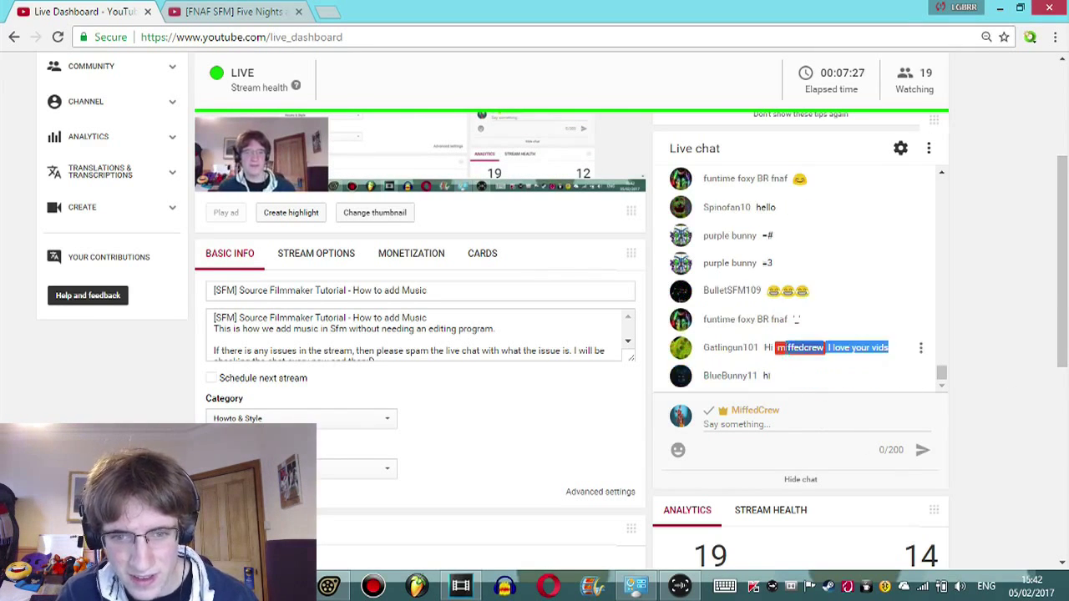
click(900, 317)
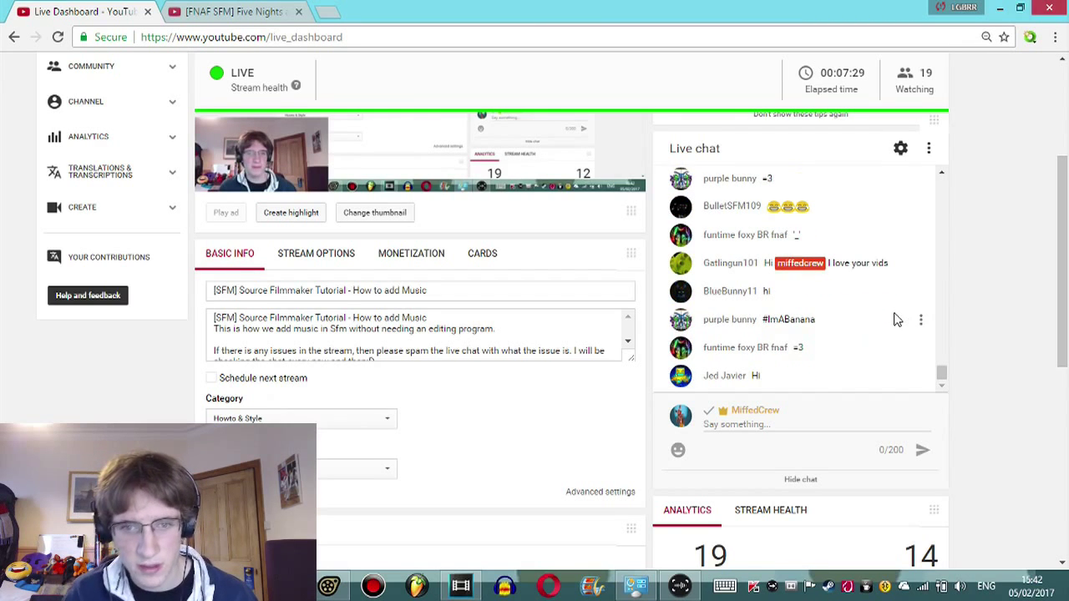
scroll(922, 305, up, 1)
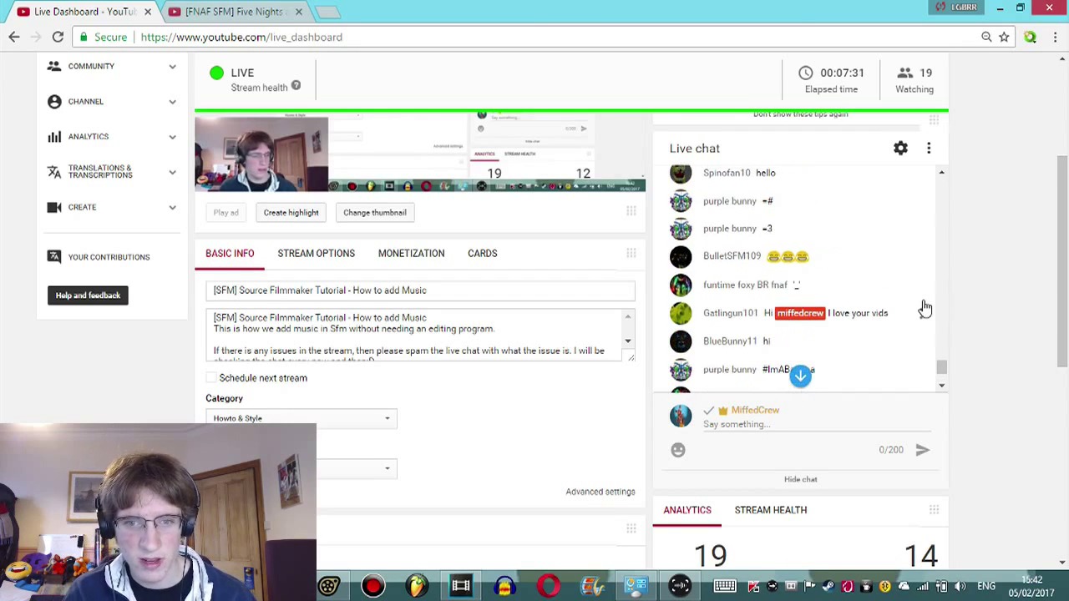
scroll(925, 309, up, 1)
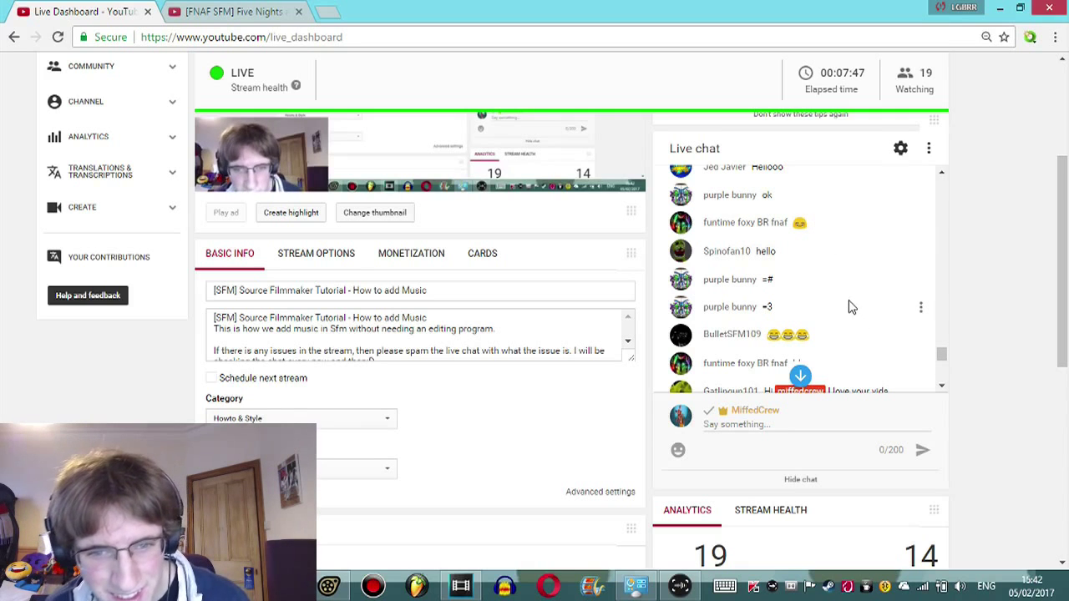
scroll(847, 303, down, 5)
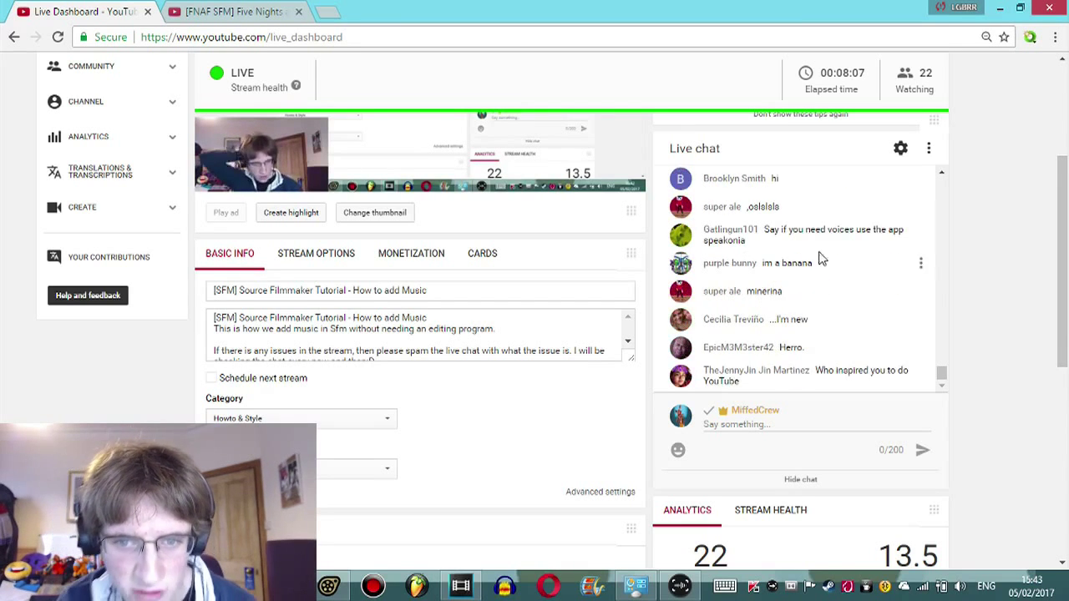
scroll(856, 242, up, 1)
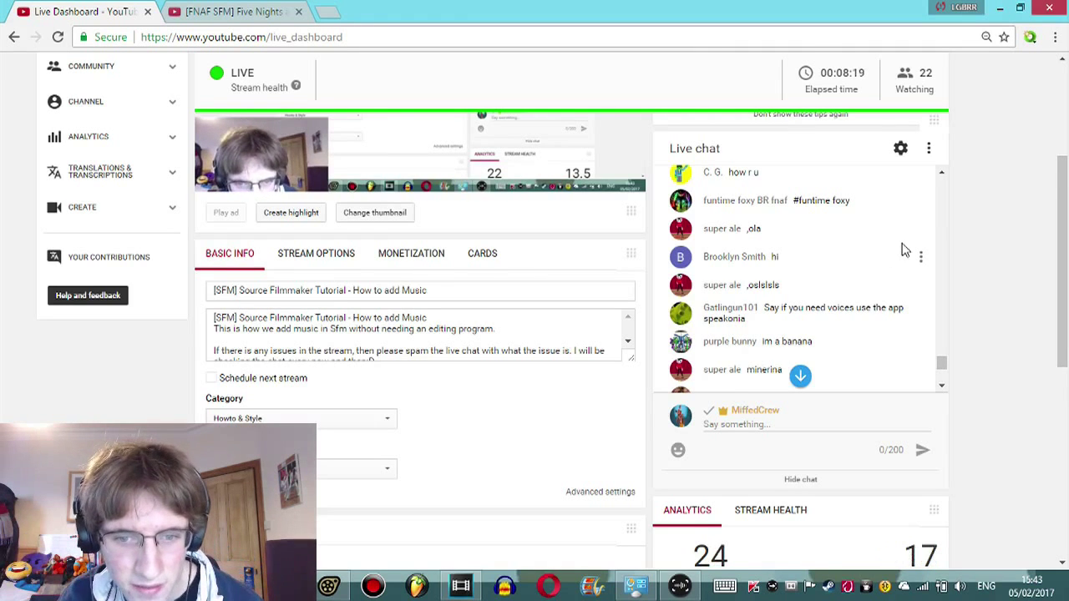
scroll(906, 250, down, 1)
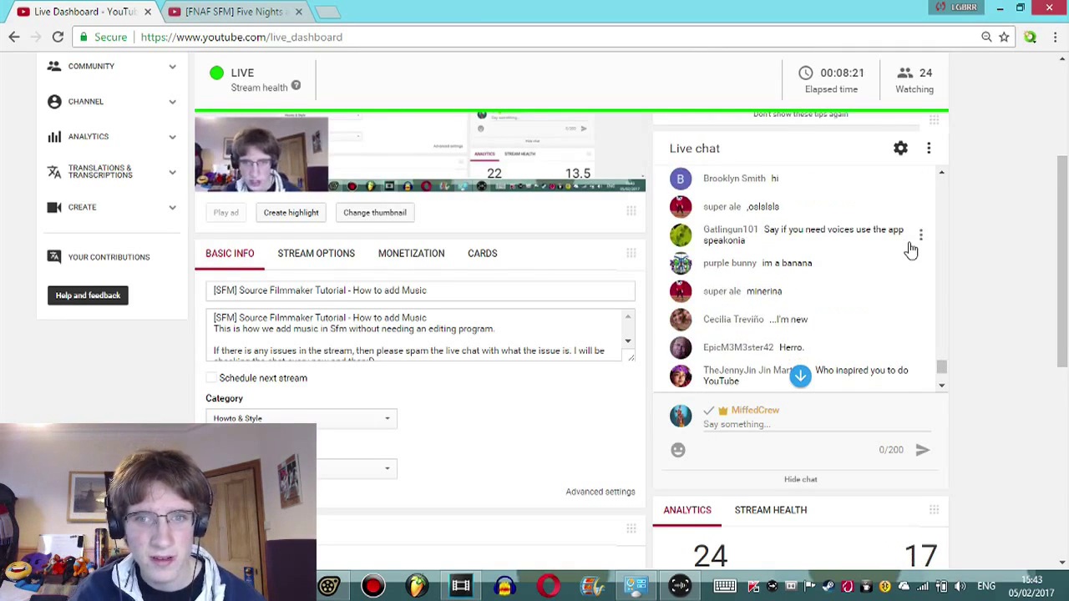
scroll(909, 248, down, 1)
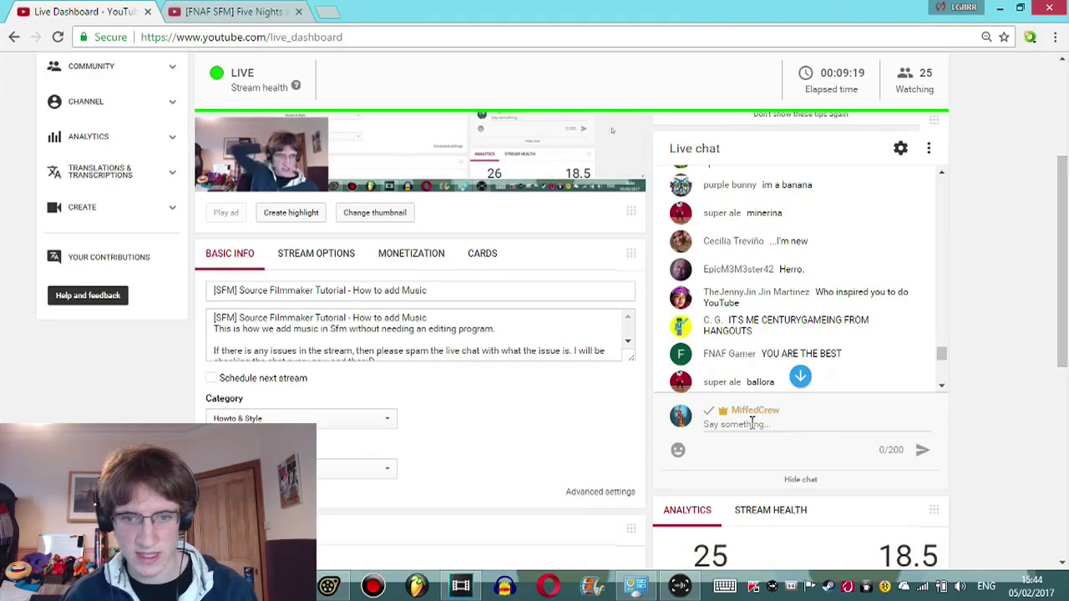
Step: Send a short reply in the live chat and scroll the chat to the newest messages
click(753, 424)
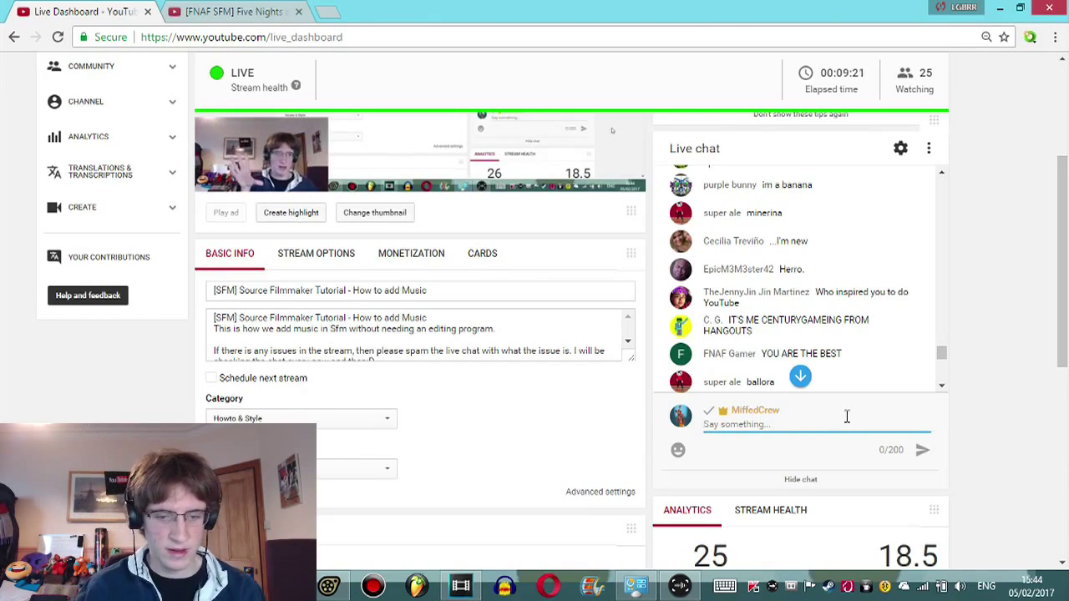
text(SS)
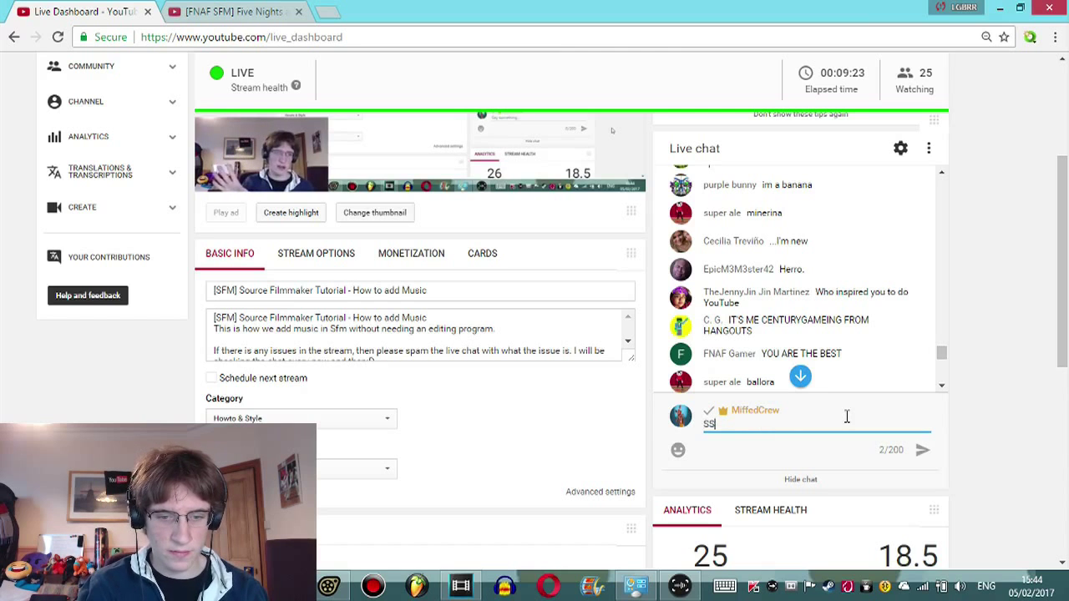
text(ss)
key(BackSpace)
key(BackSpace)
key(BackSpace)
text(s0)
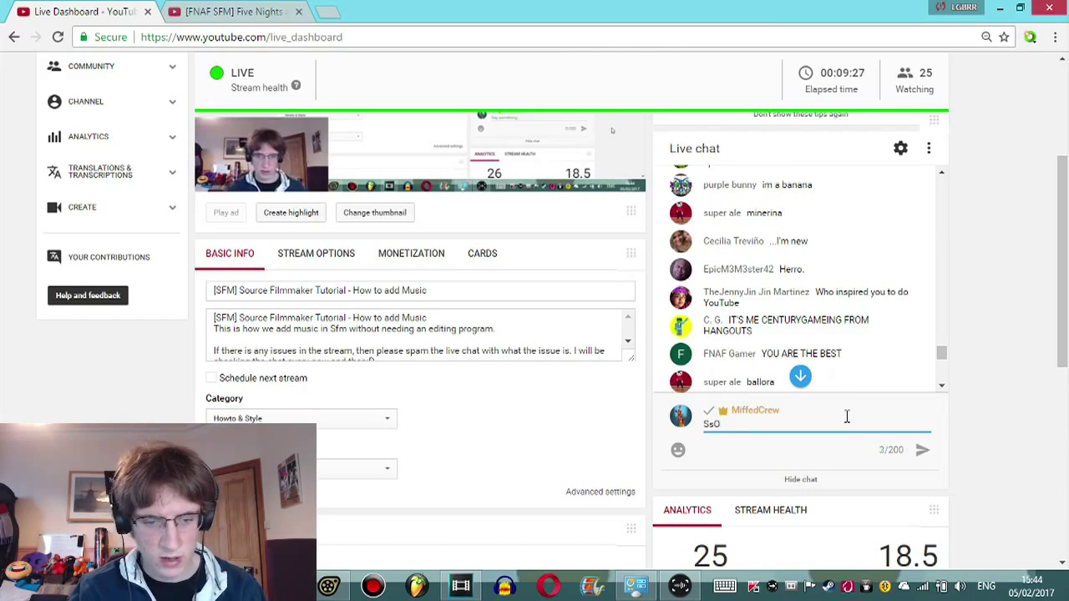
text(hPkC)
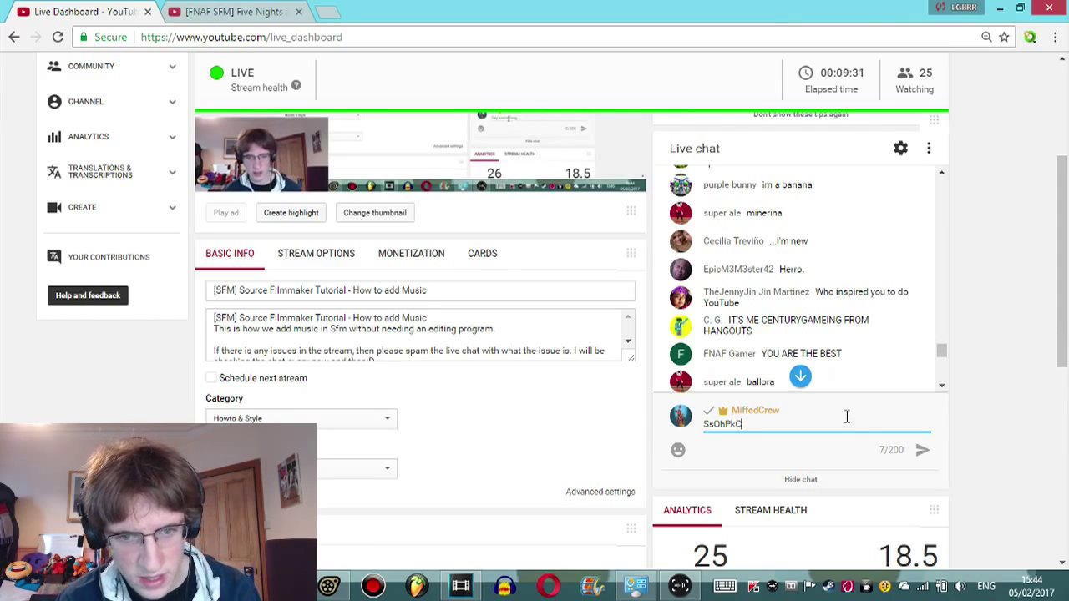
key(BackSpace)
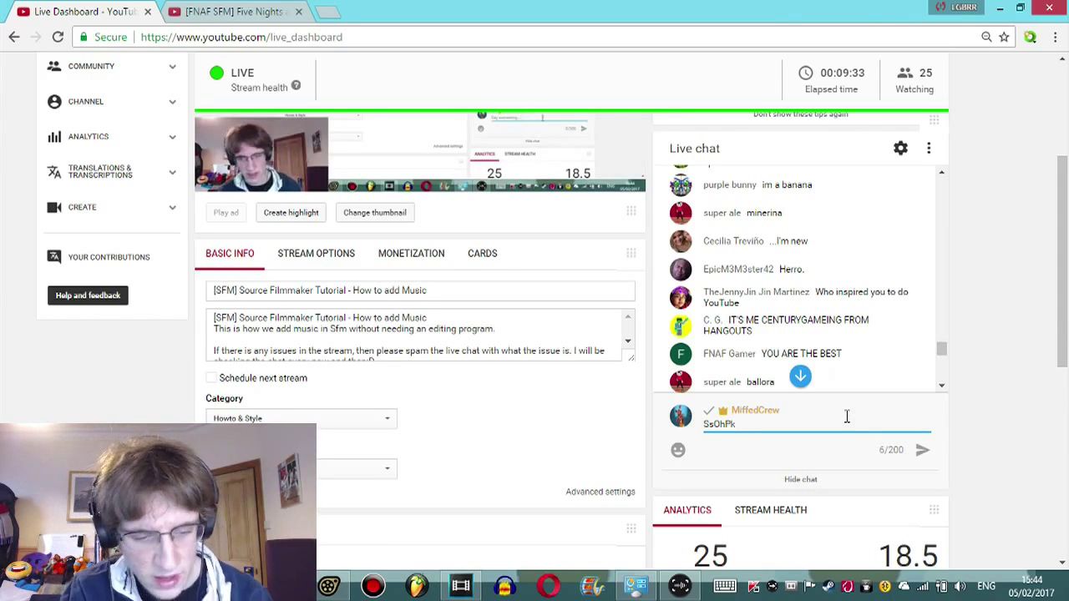
text(c)
key(BackSpace)
text(X)
key(BackSpace)
text(C)
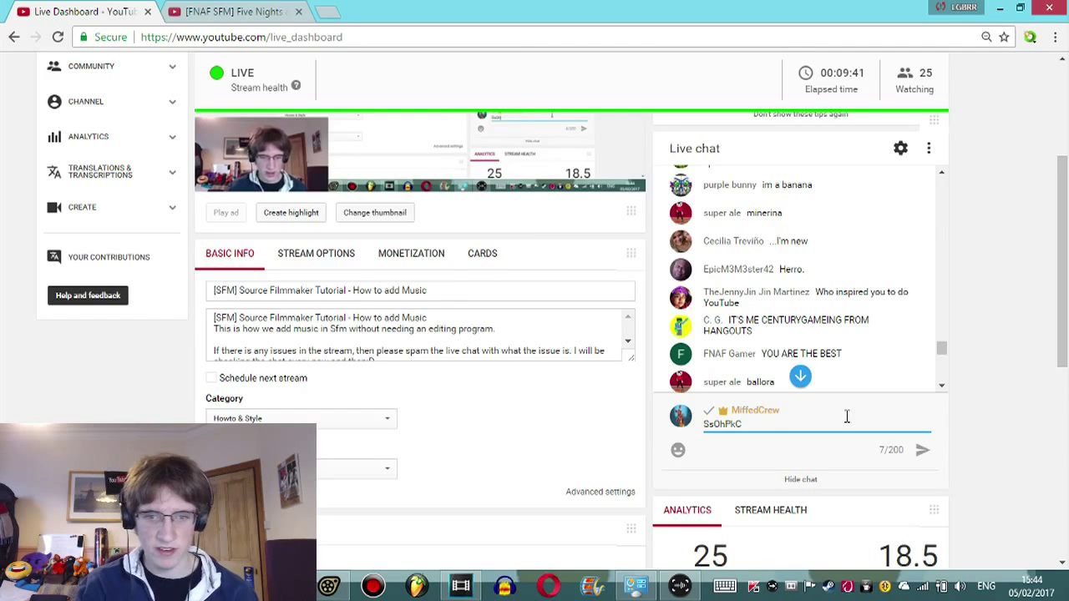
key(Return)
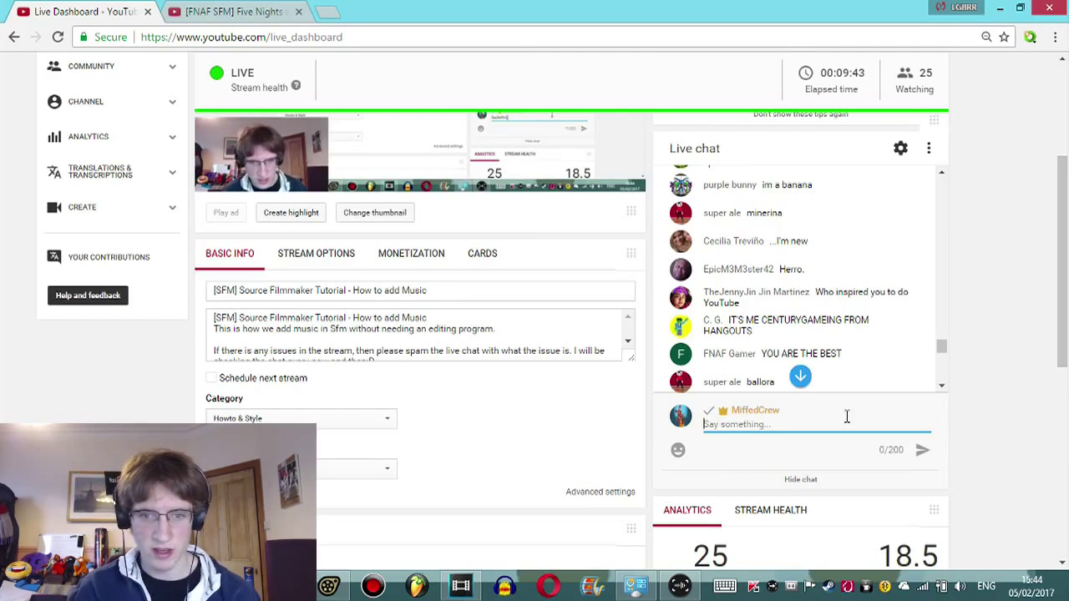
drag(941, 349, 946, 389)
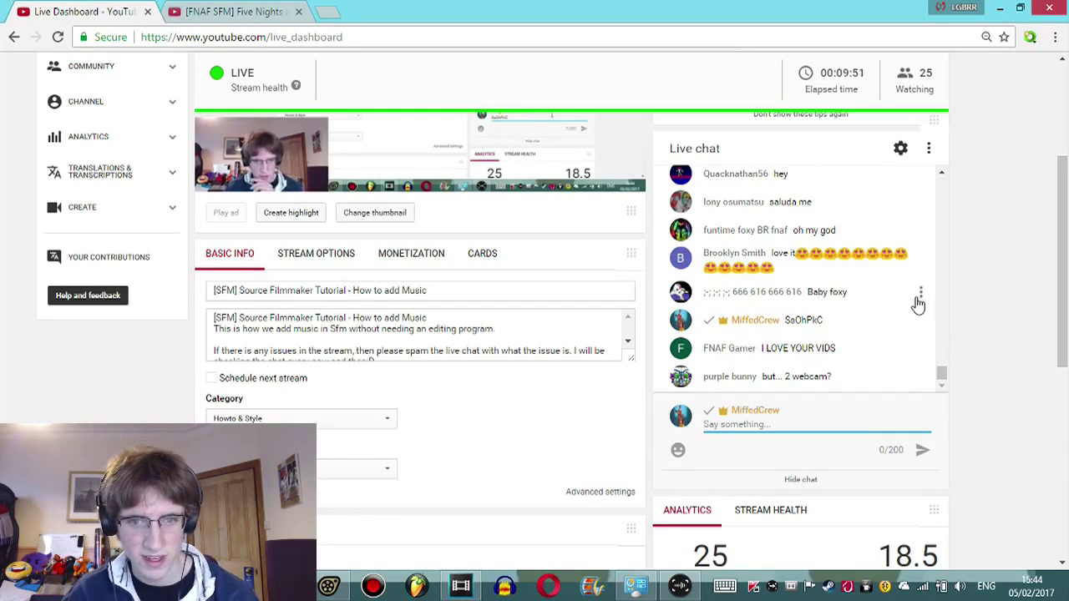
scroll(919, 309, up, 1)
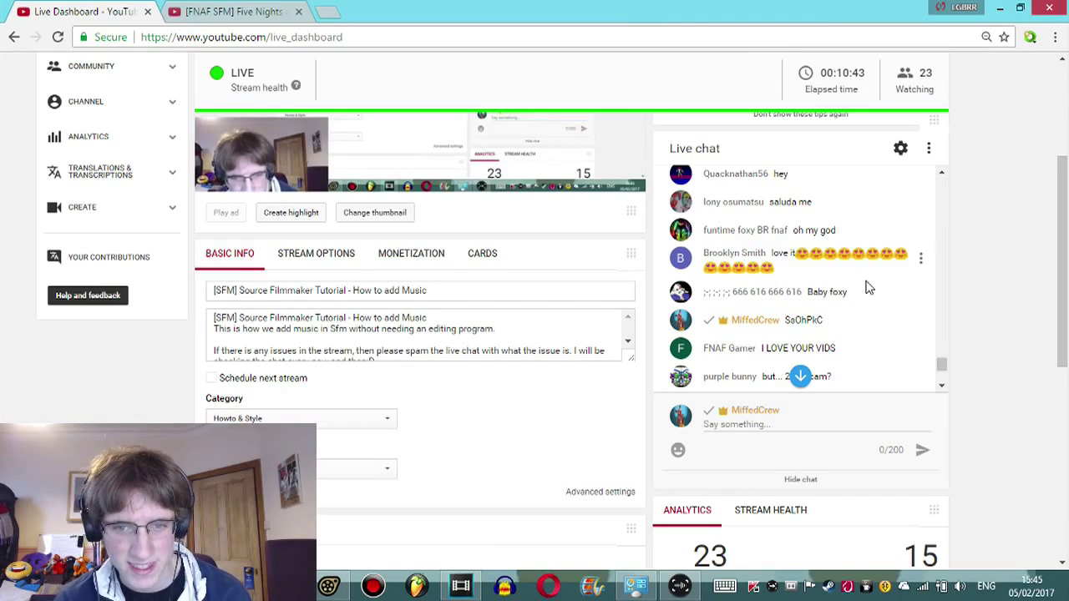
scroll(867, 288, down, 1)
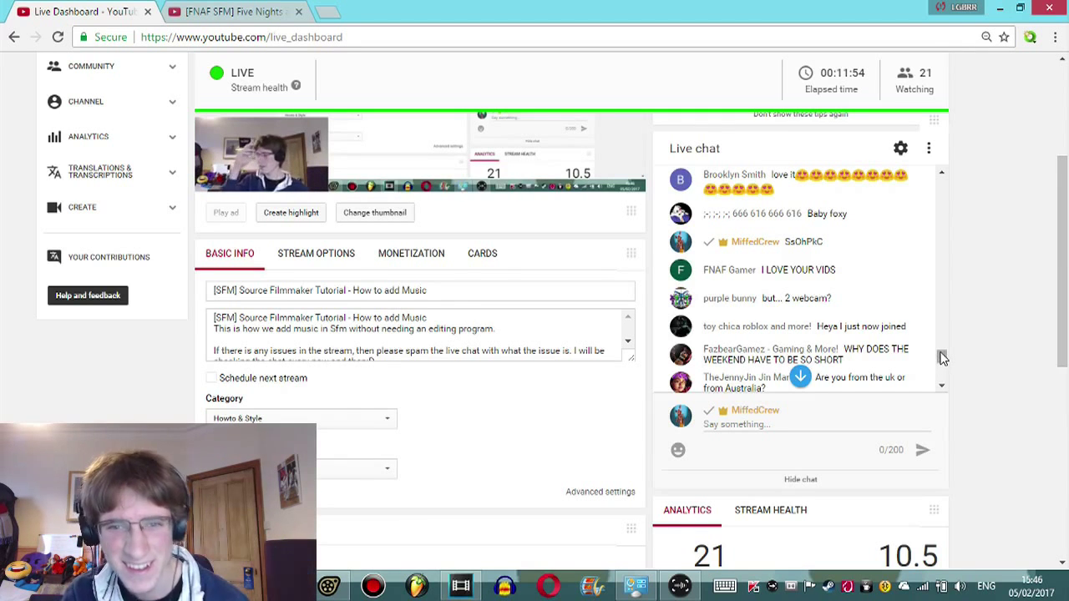
drag(942, 357, 942, 360)
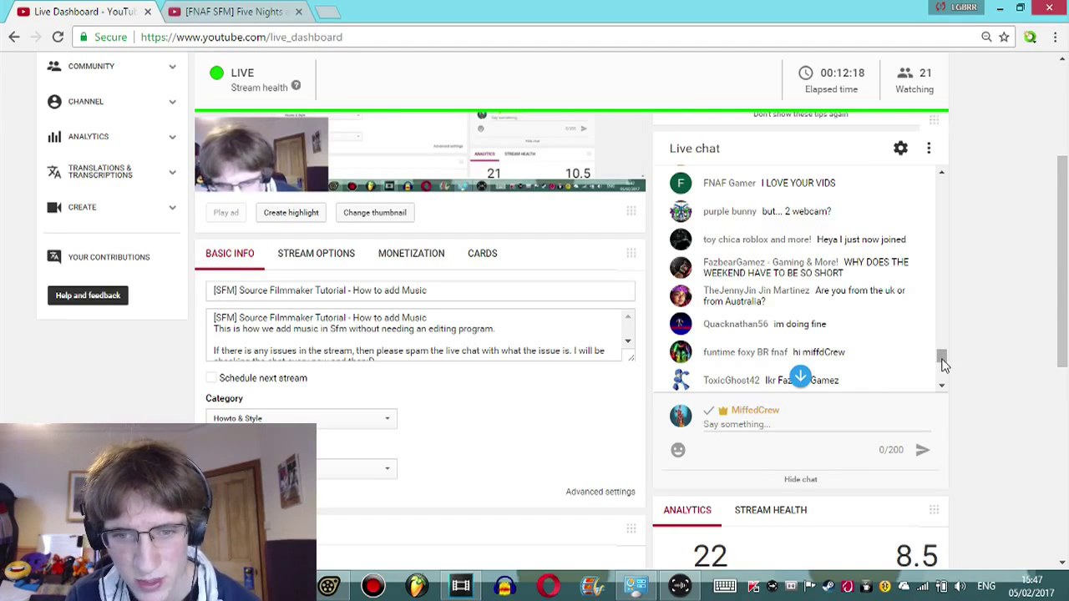
drag(946, 358, 946, 384)
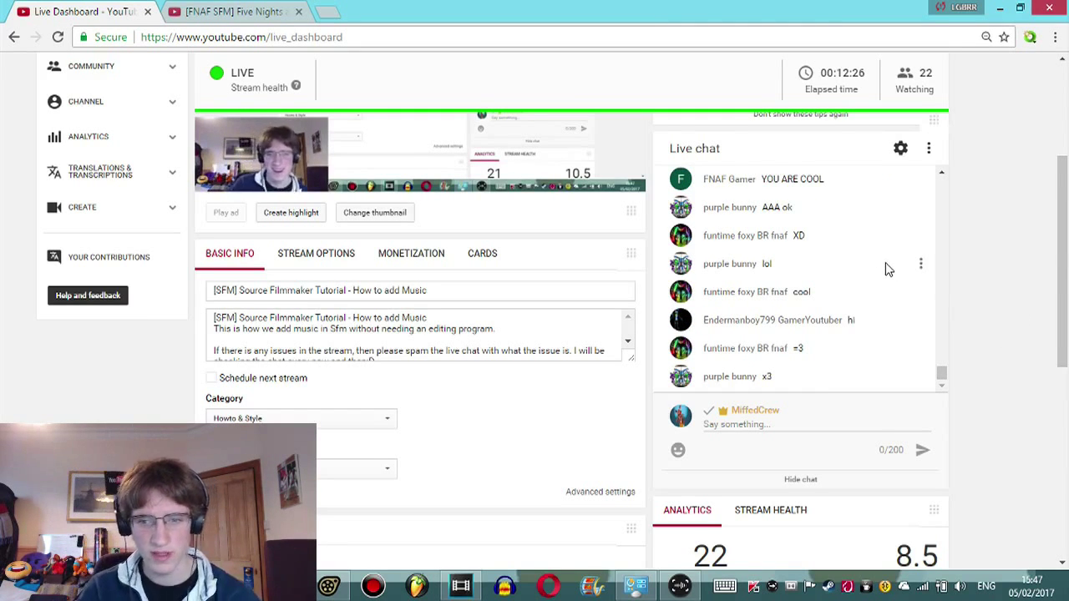
scroll(887, 268, up, 1)
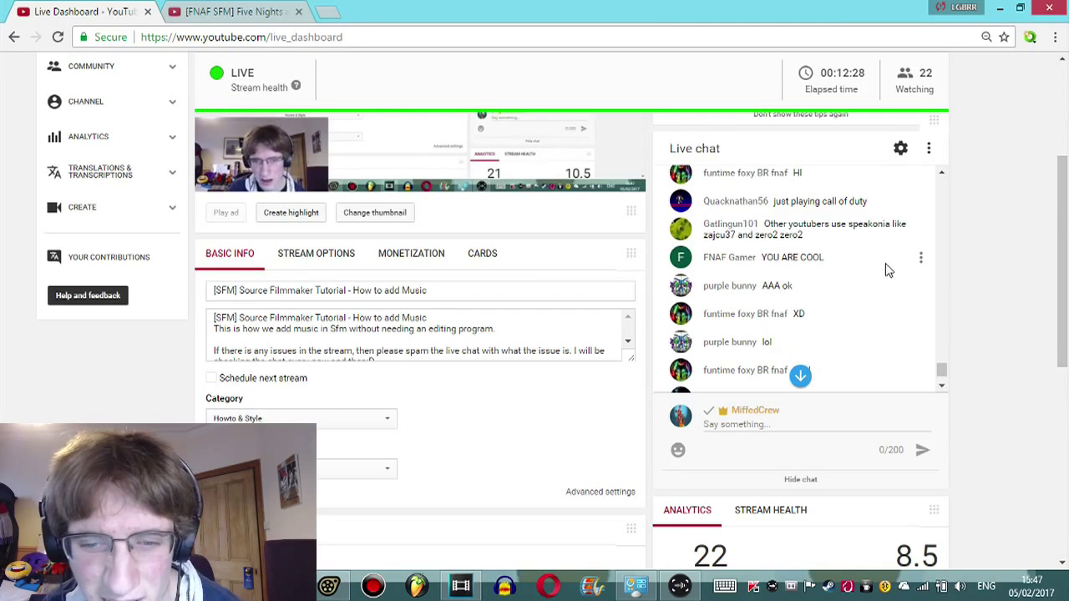
scroll(887, 269, down, 3)
scroll(1057, 296, down, 4)
scroll(1057, 295, up, 4)
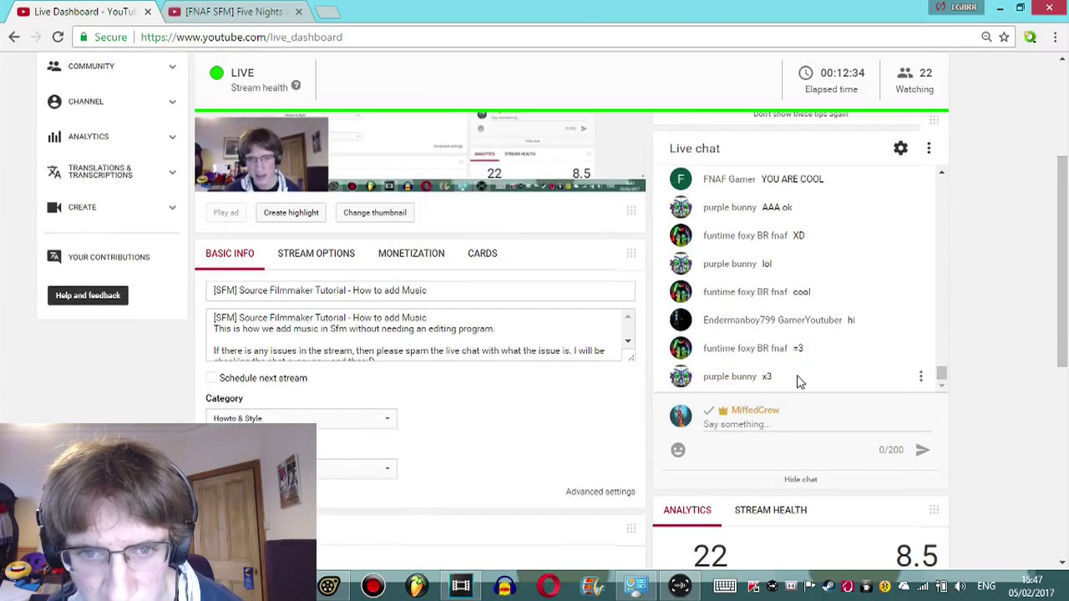
drag(796, 375, 890, 302)
scroll(918, 288, down, 3)
scroll(918, 295, up, 3)
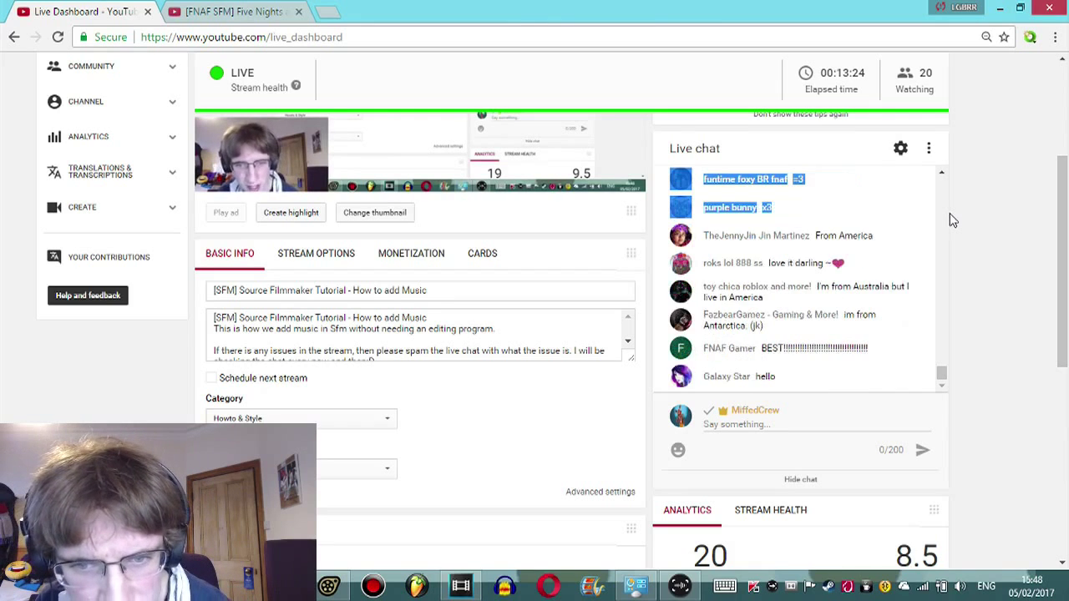
mouse_move(890, 219)
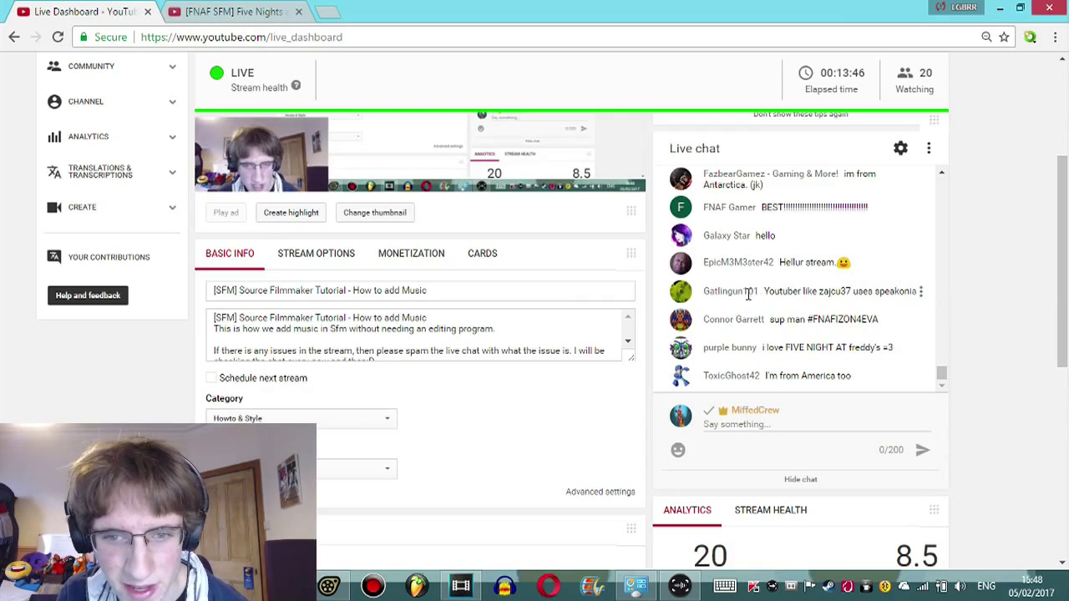
drag(777, 263, 865, 263)
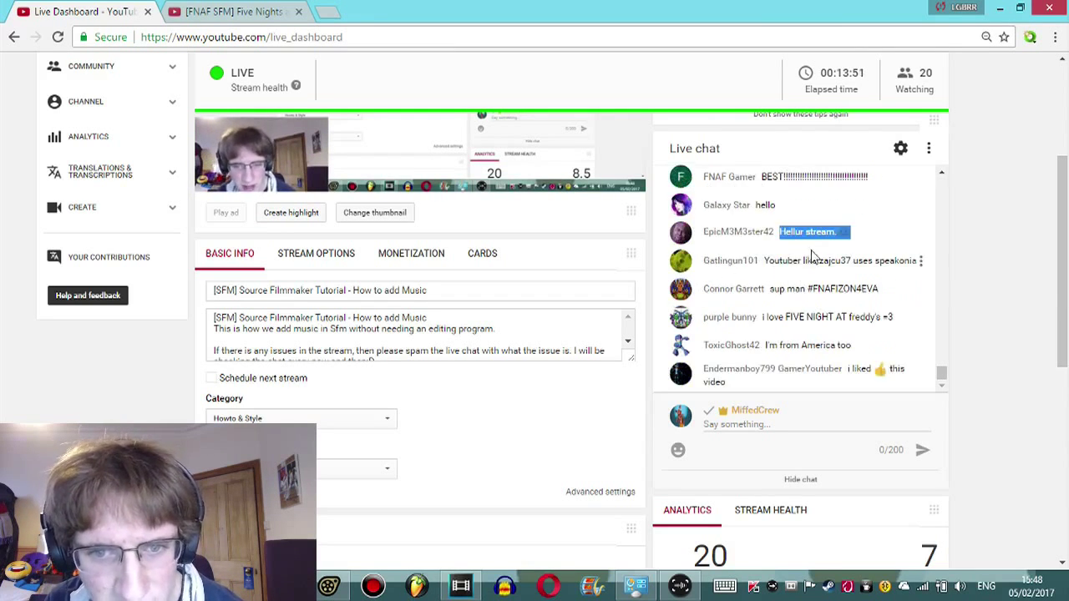
click(828, 209)
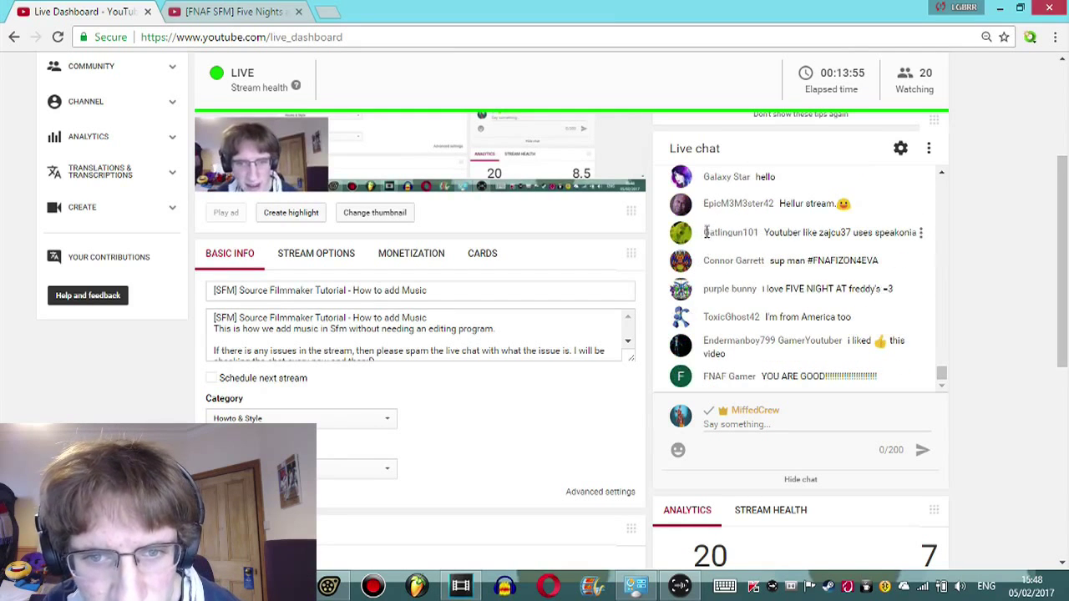
drag(703, 233, 758, 233)
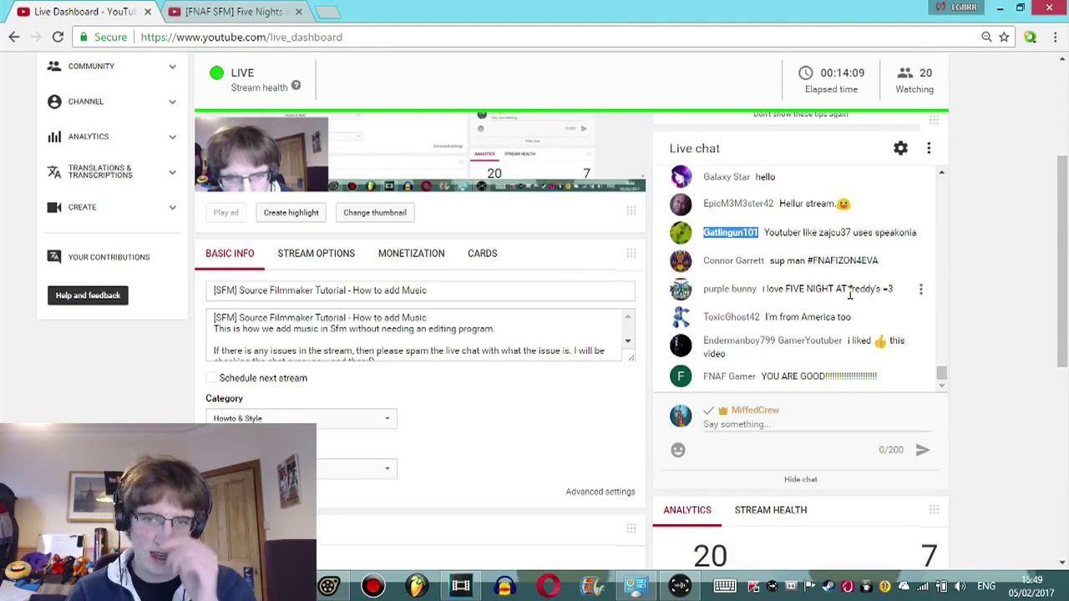
scroll(918, 309, down, 2)
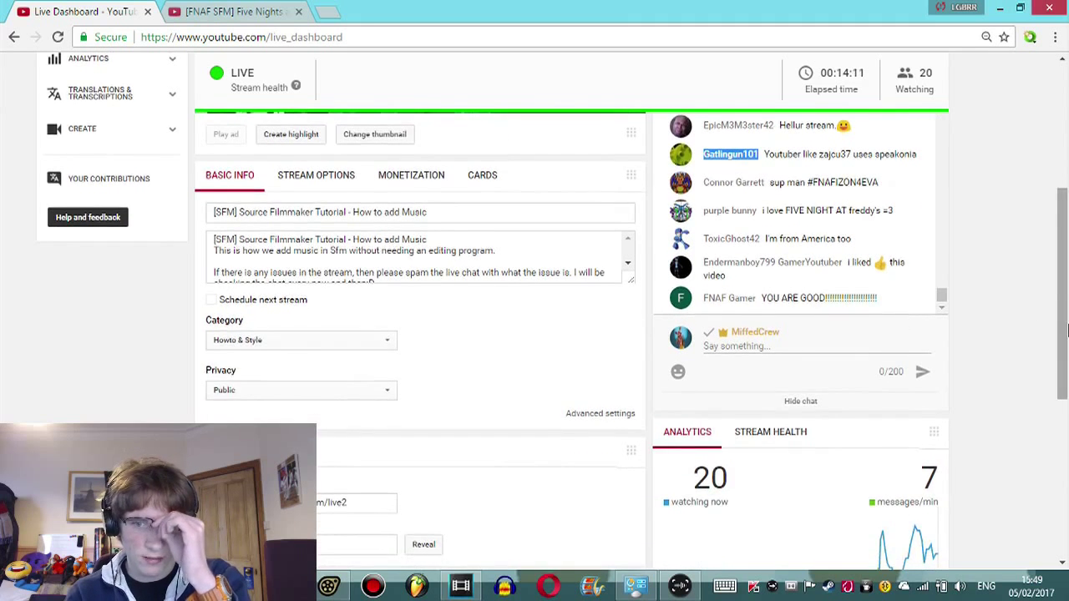
scroll(994, 326, up, 2)
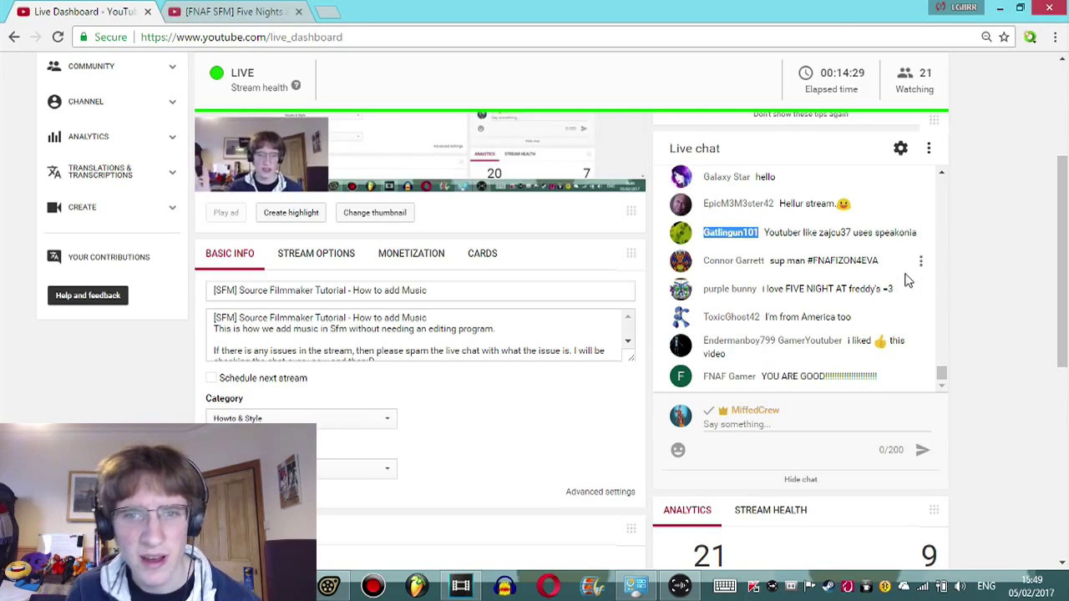
scroll(909, 278, up, 1)
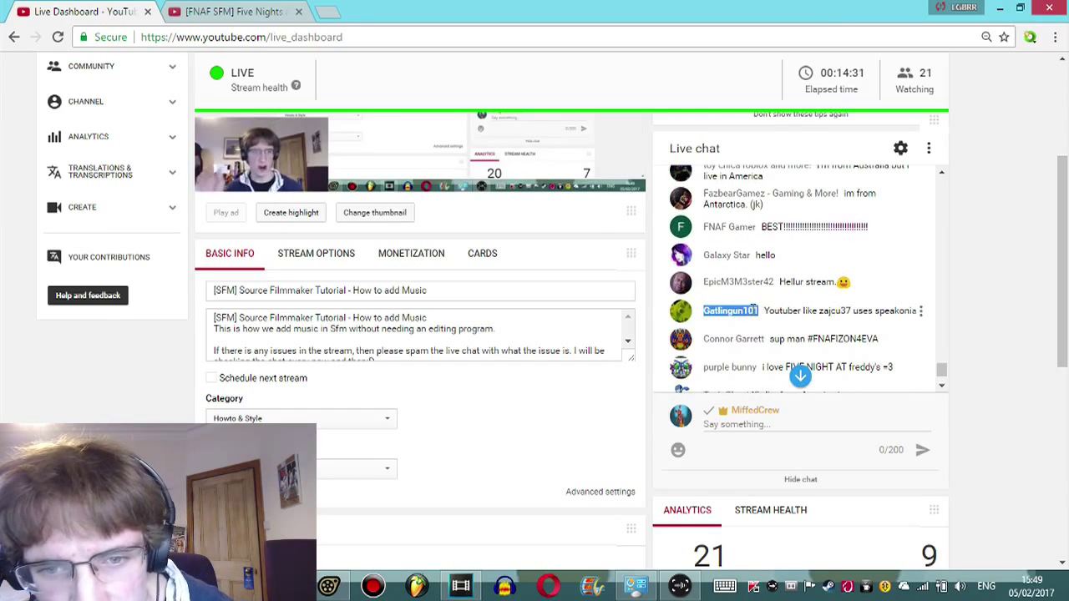
click(762, 316)
drag(762, 316, 922, 318)
click(865, 327)
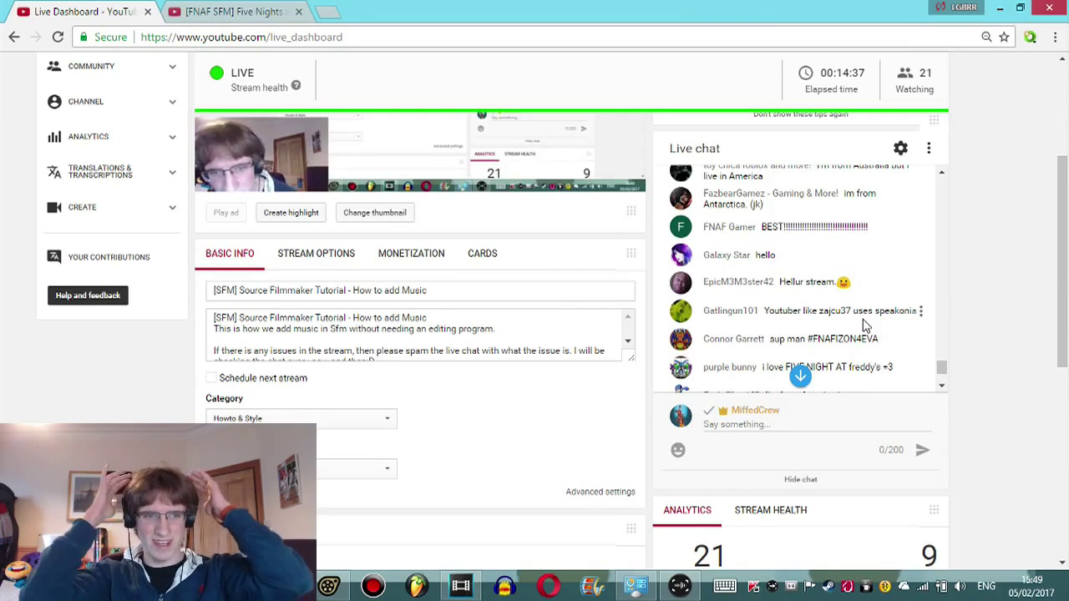
scroll(1058, 297, up, 2)
scroll(1057, 302, down, 2)
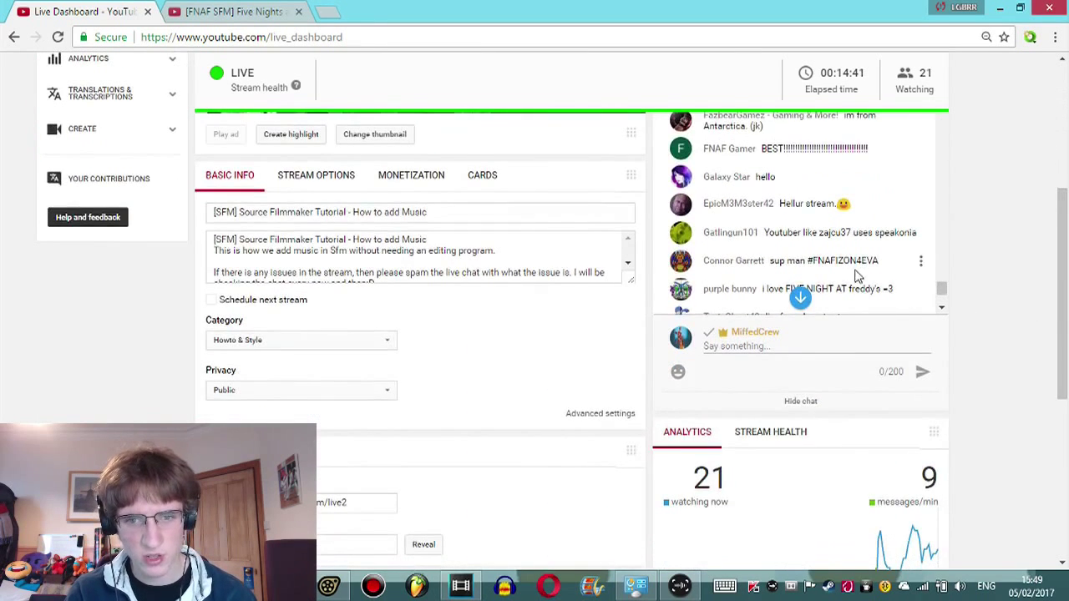
scroll(862, 275, down, 3)
scroll(1017, 267, down, 3)
scroll(1017, 267, up, 4)
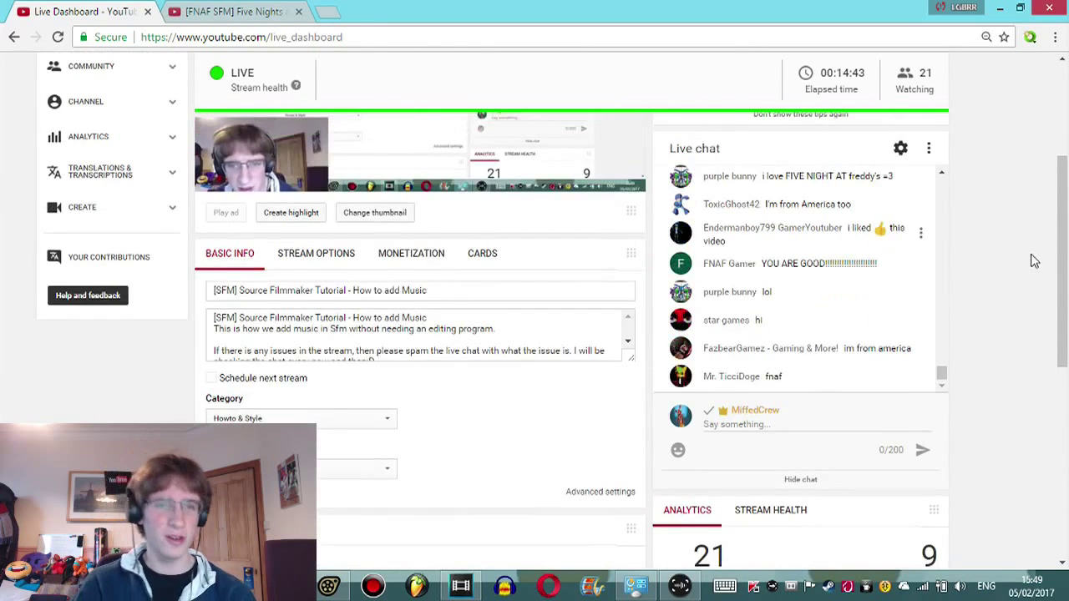